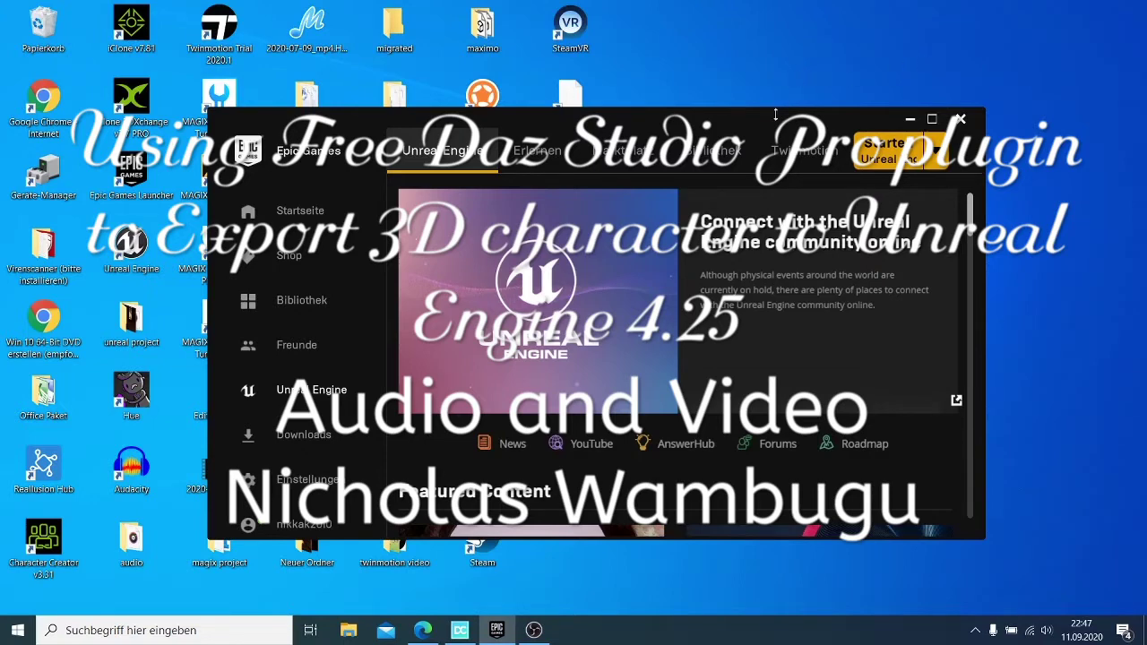
# Confirm Unreal Engine 4.25.3 and 4.24.3 are installed in the launcher library, then minimize it
pyautogui.click(719, 154)
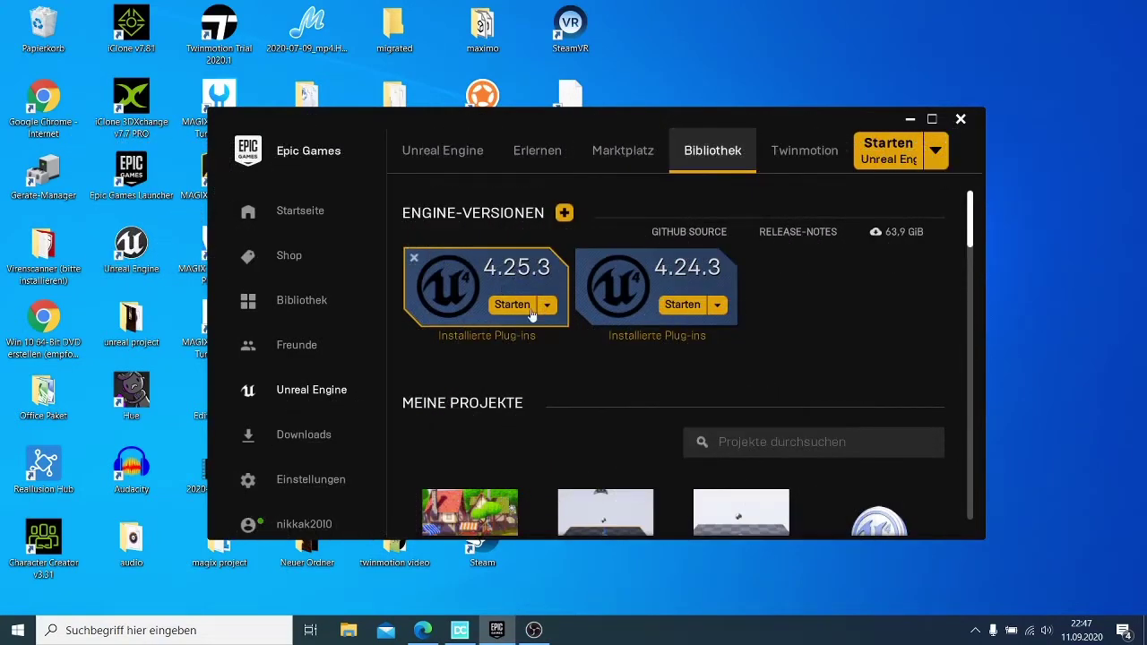
pyautogui.click(906, 119)
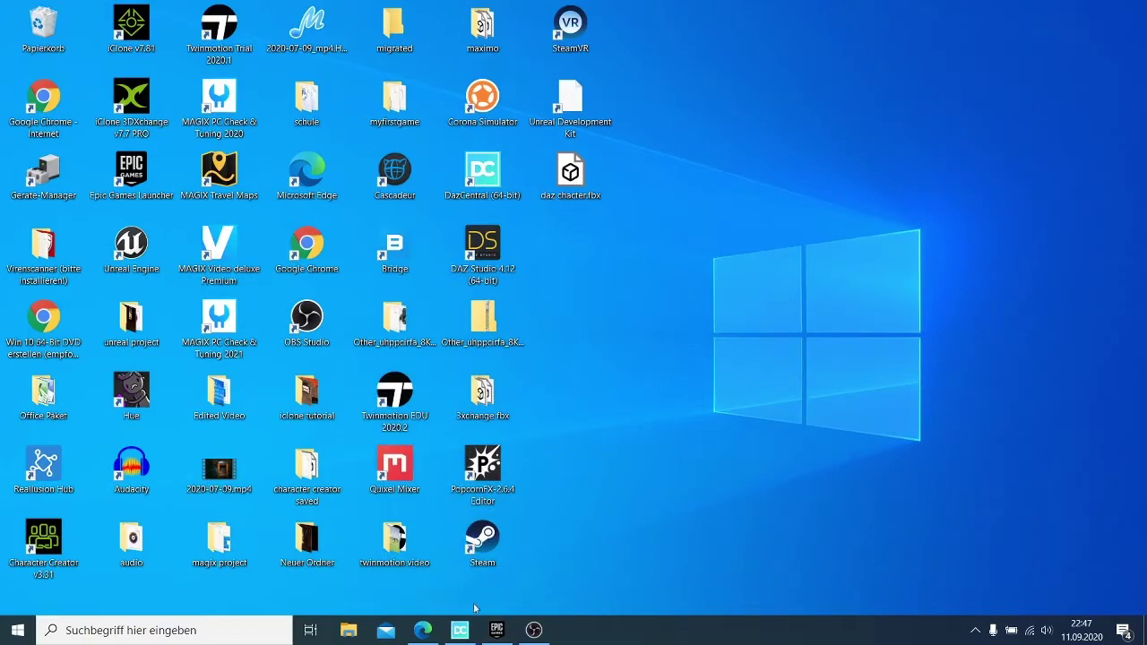
# Search the Daz store for 'unreal' and open the Daz to Unreal Bridge product page
pyautogui.click(422, 630)
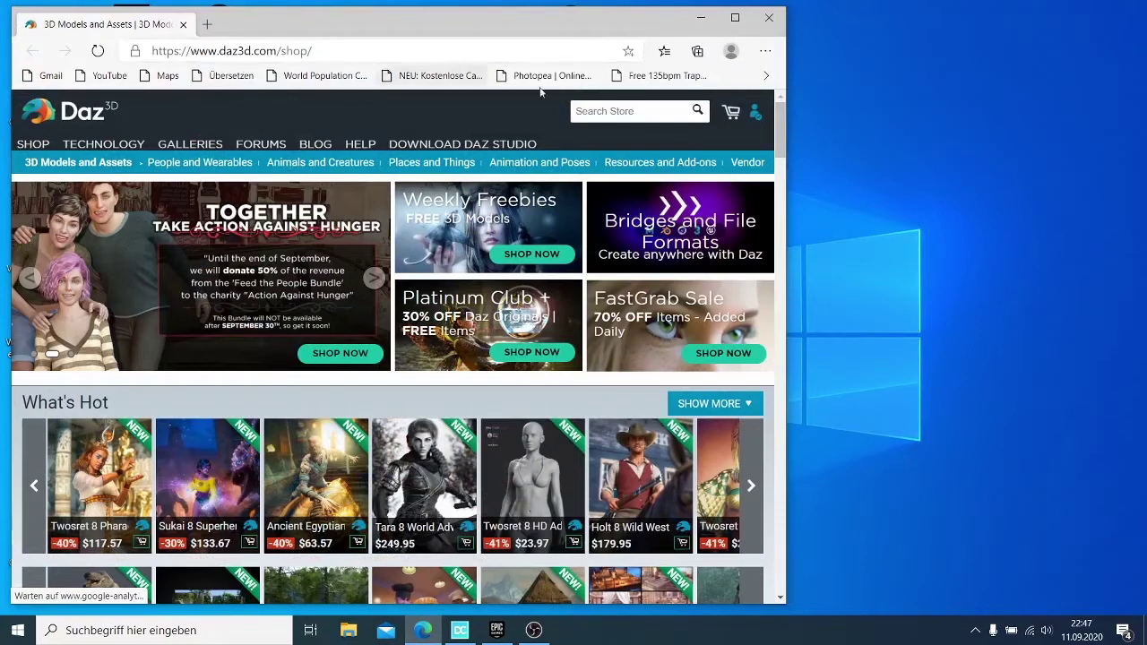
pyautogui.click(582, 109)
pyautogui.write('unre')
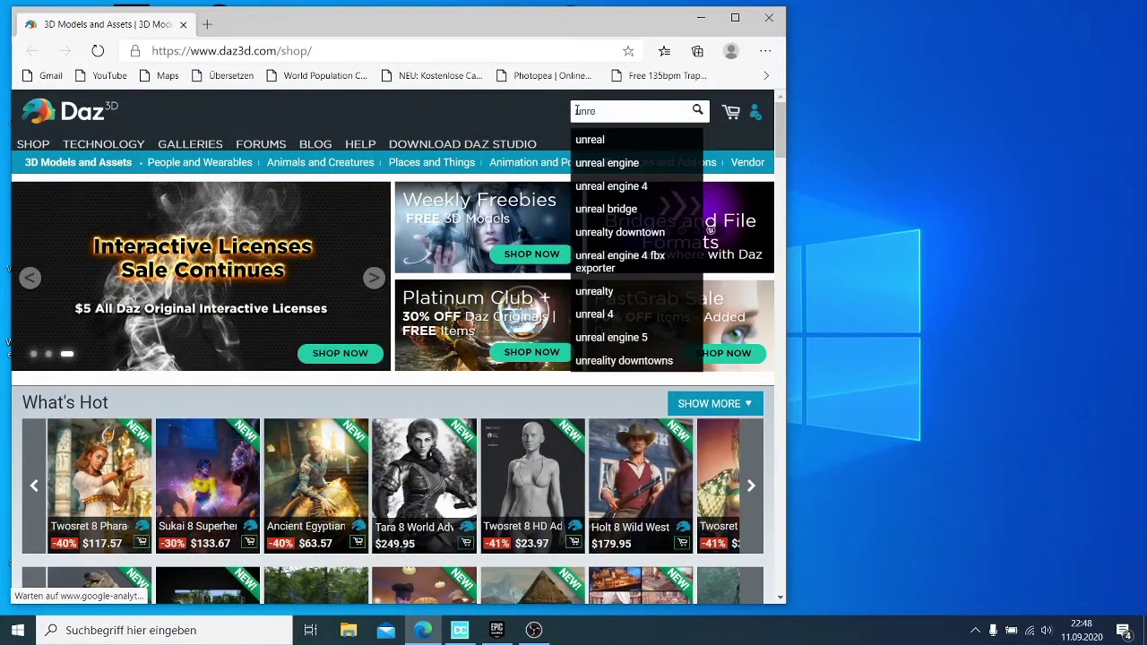
pyautogui.write('al')
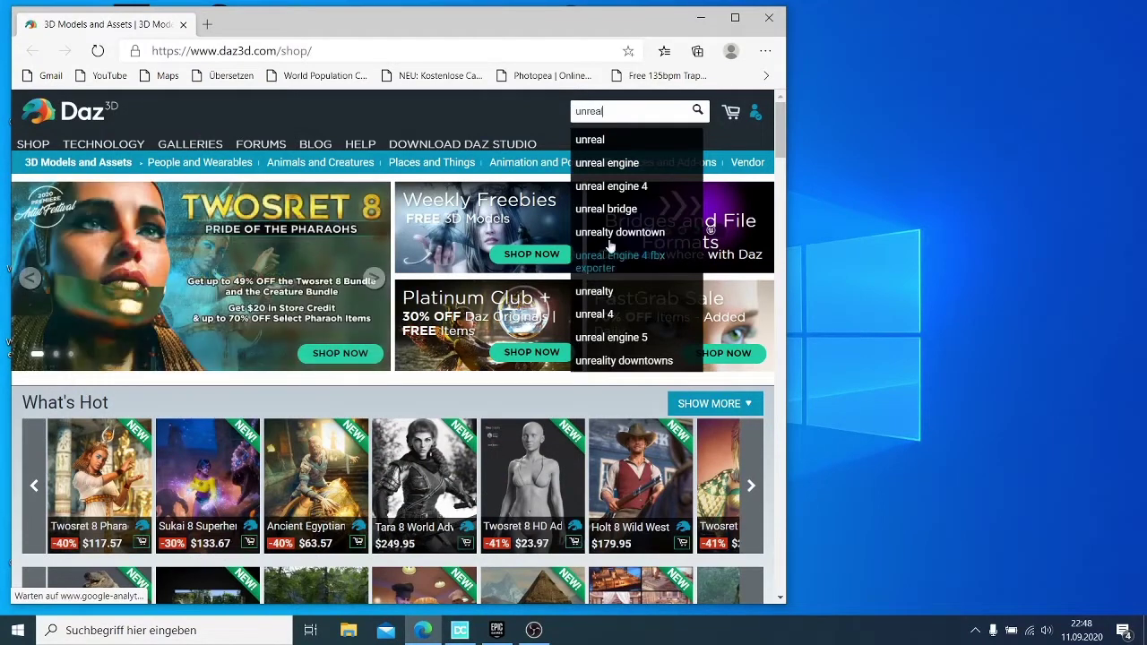
pyautogui.click(628, 217)
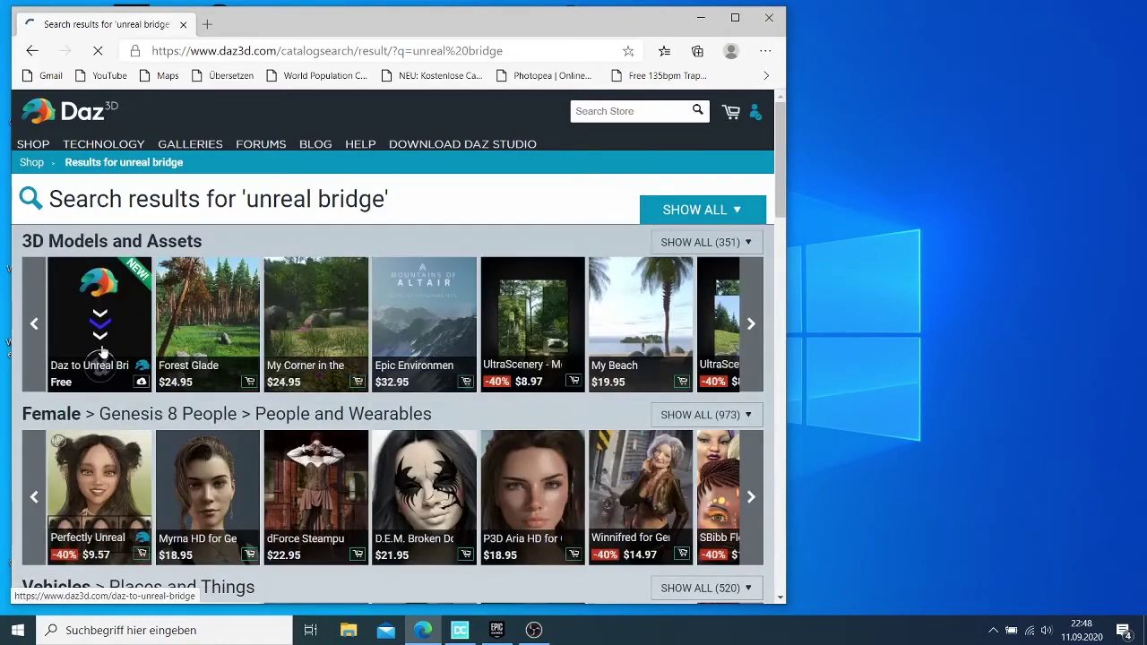
pyautogui.click(105, 347)
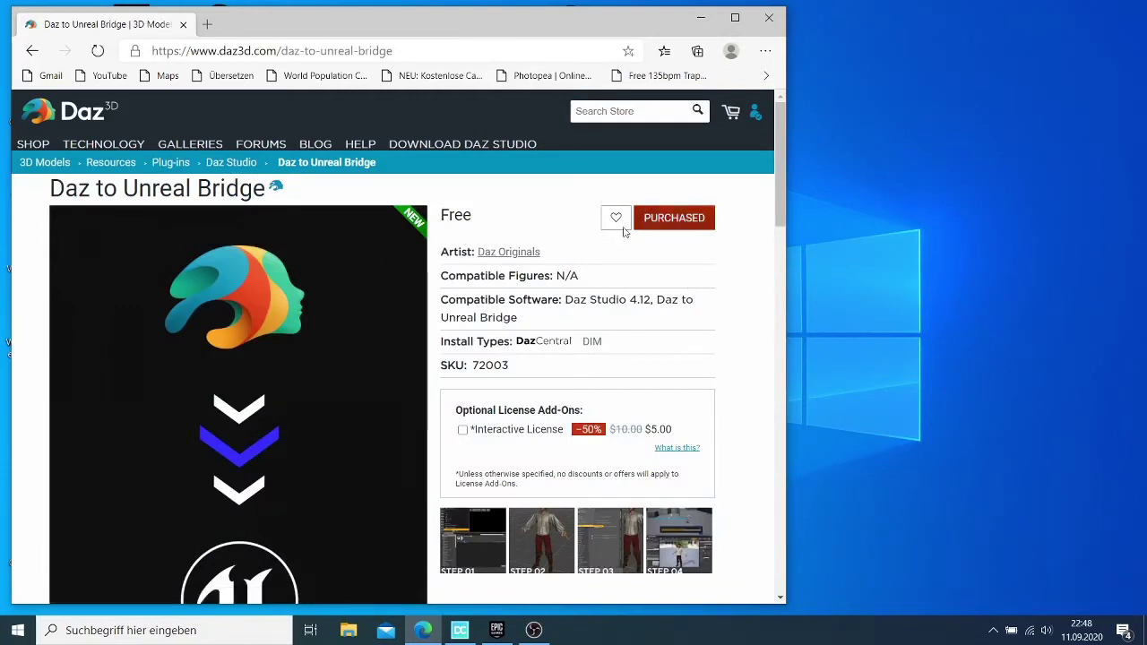
pyautogui.scroll(-1, 517, 360)
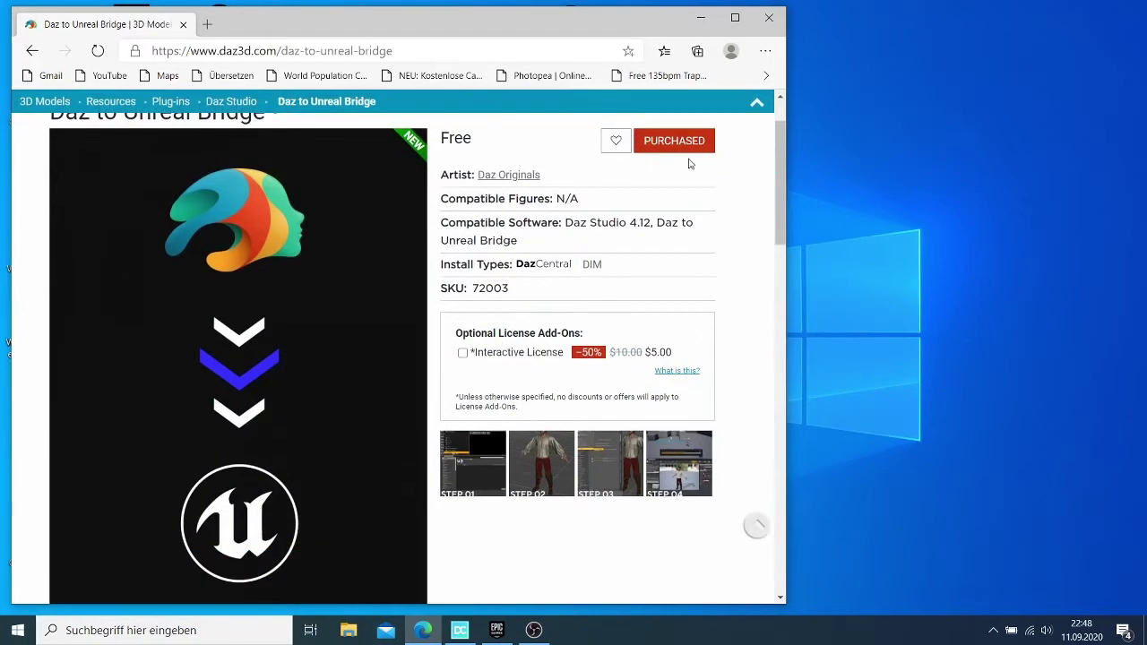
pyautogui.scroll(1, 640, 287)
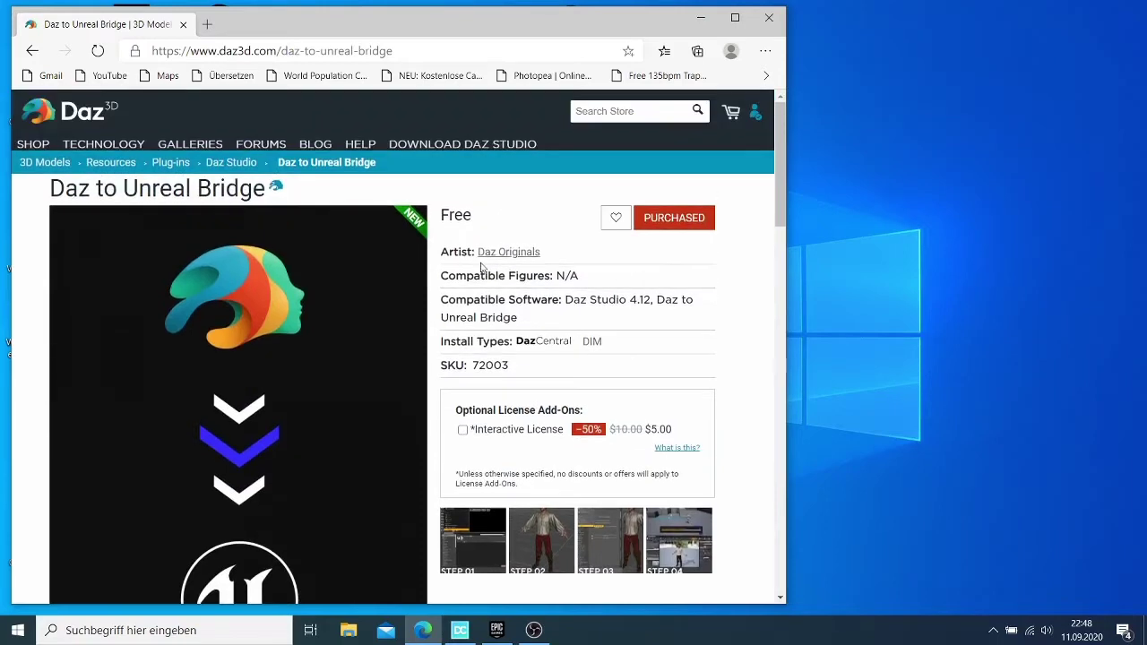
# Start a new browser tab next to the product page and type 'da'
pyautogui.click(701, 19)
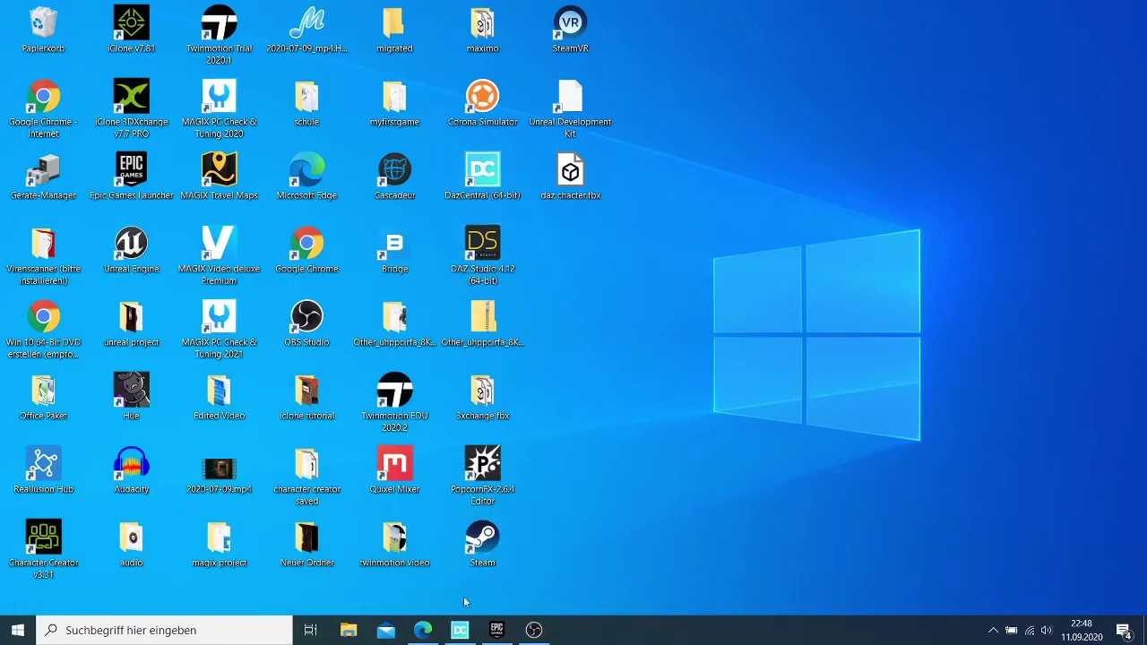
pyautogui.click(422, 630)
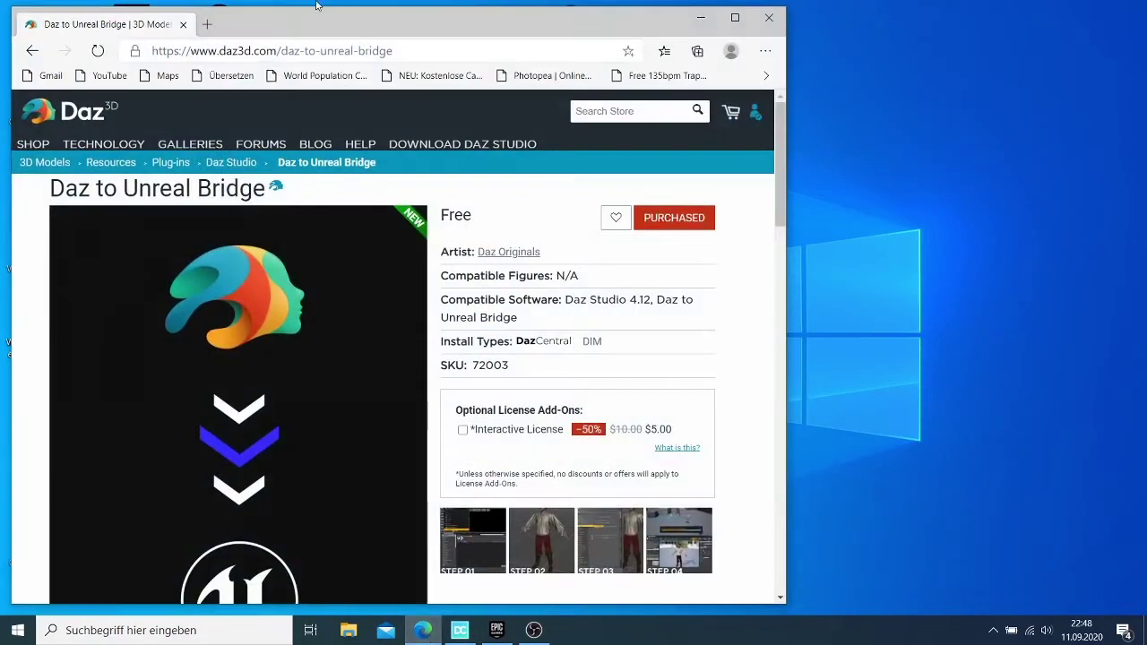
pyautogui.click(206, 24)
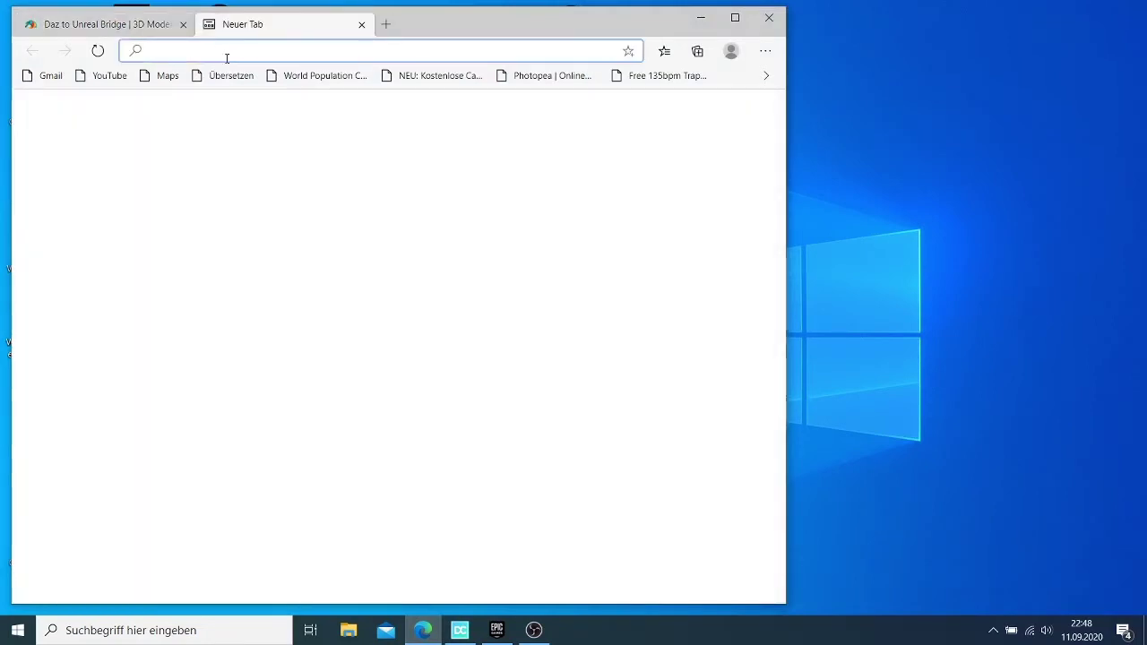
pyautogui.write('daz3d.com/daz-to-unreal-bridge')
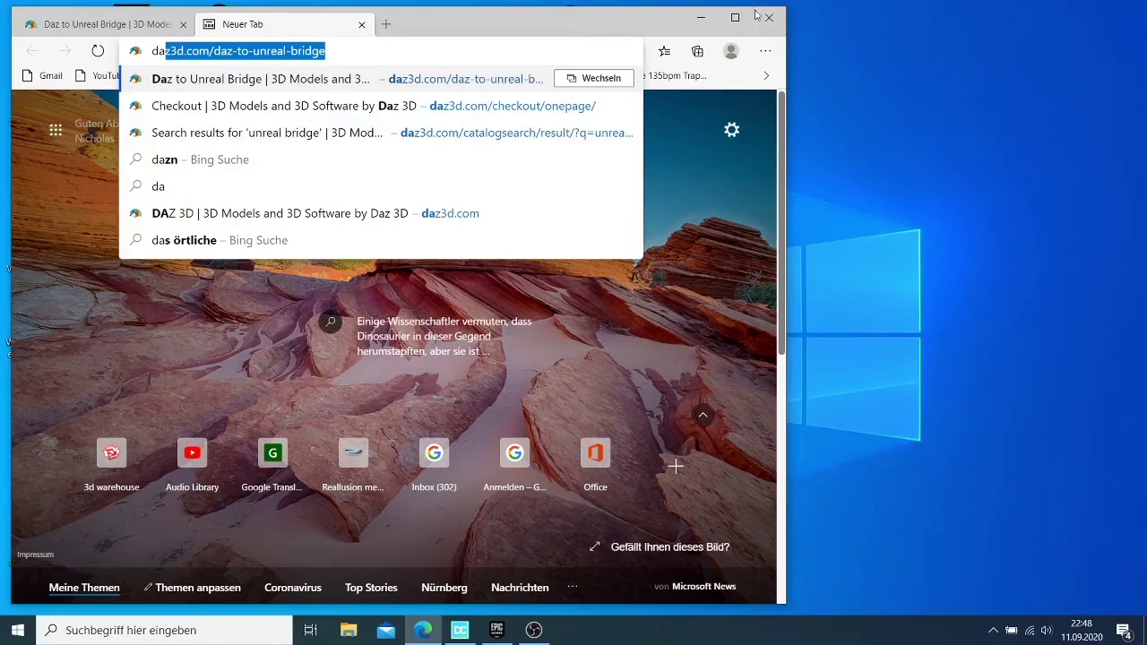
# Launch Chrome maximized, scroll the daz3d.com Unreal Bridge and home pages, then minimize it
pyautogui.click(700, 17)
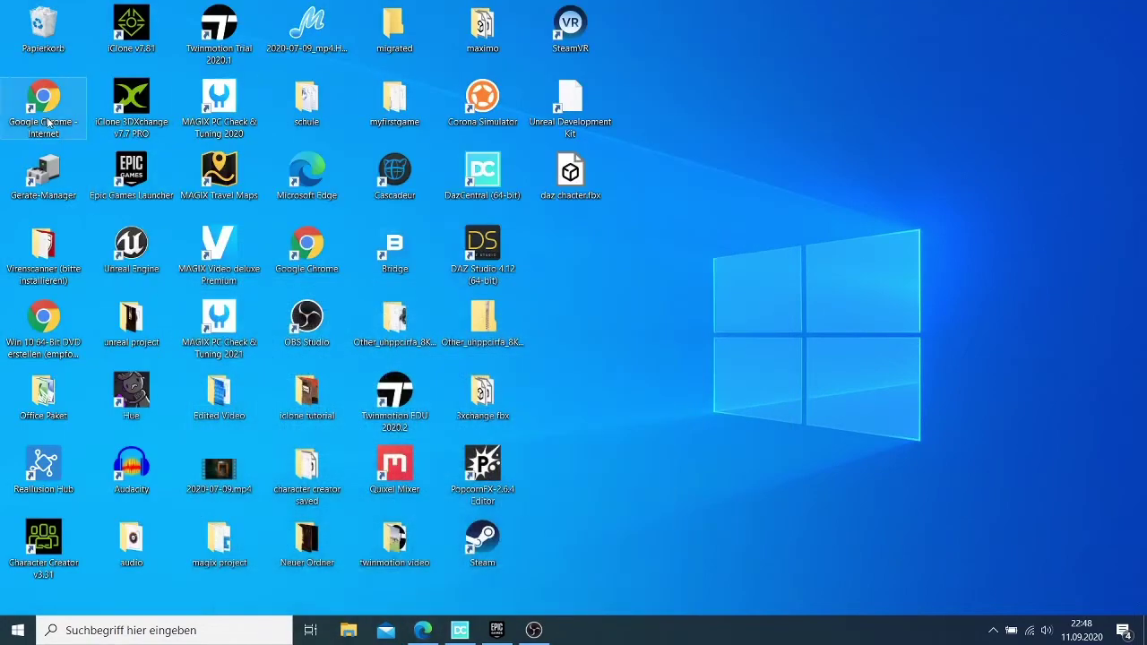
pyautogui.doubleClick(47, 121)
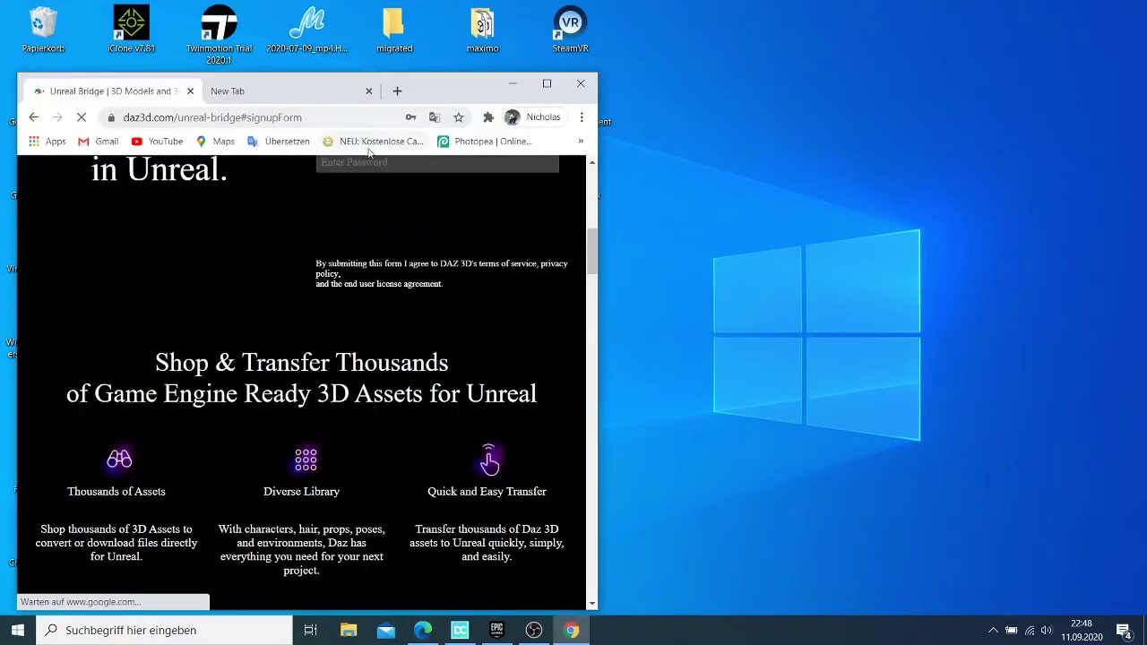
pyautogui.click(547, 84)
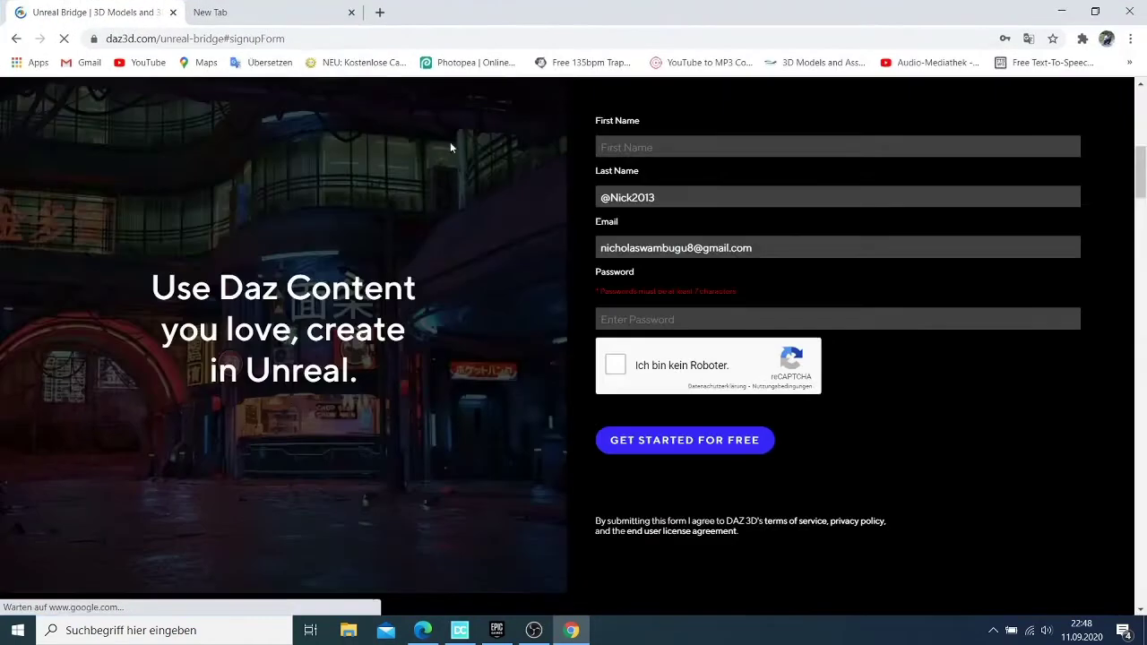
pyautogui.scroll(7, 195, 102)
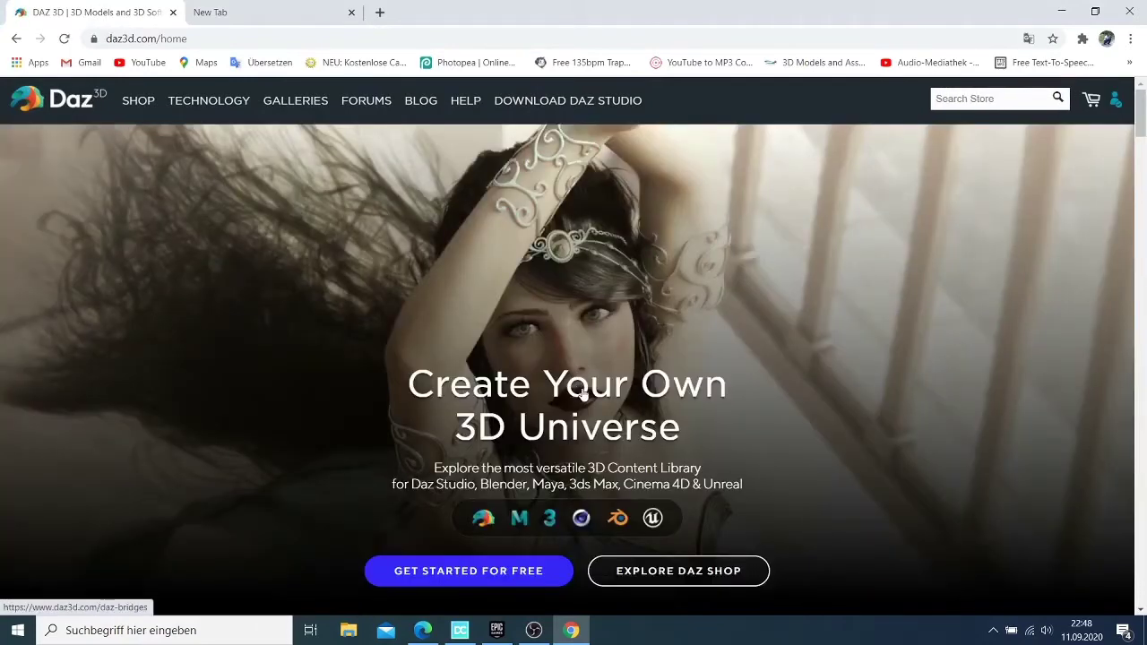
pyautogui.scroll(-1, 582, 394)
pyautogui.scroll(-2, 584, 385)
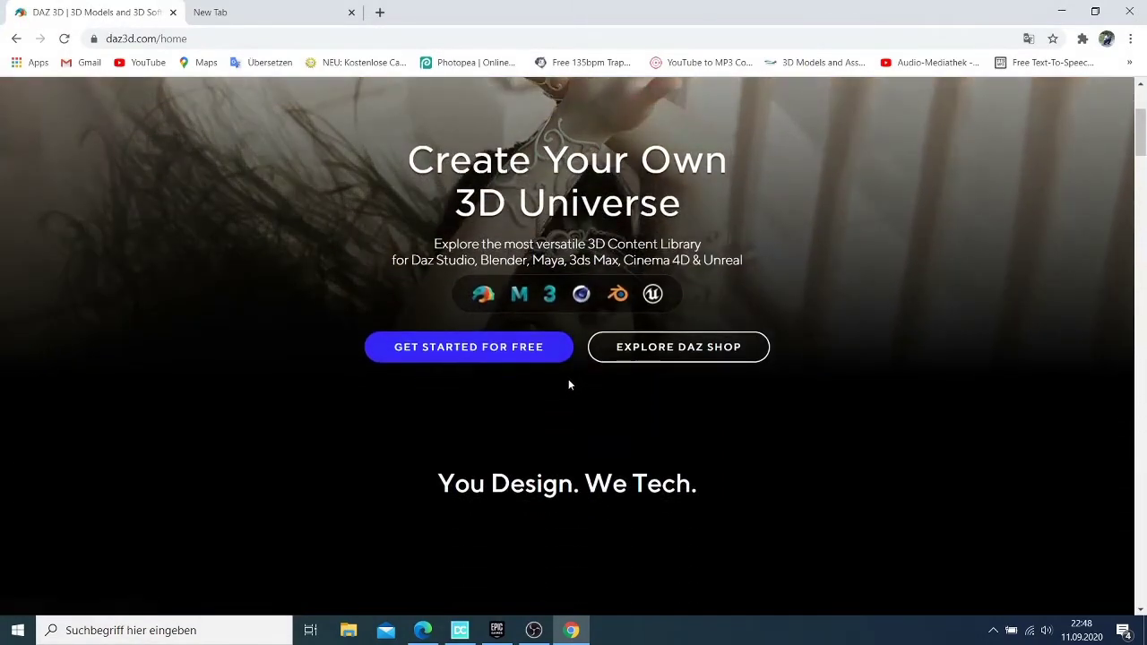
pyautogui.click(1065, 11)
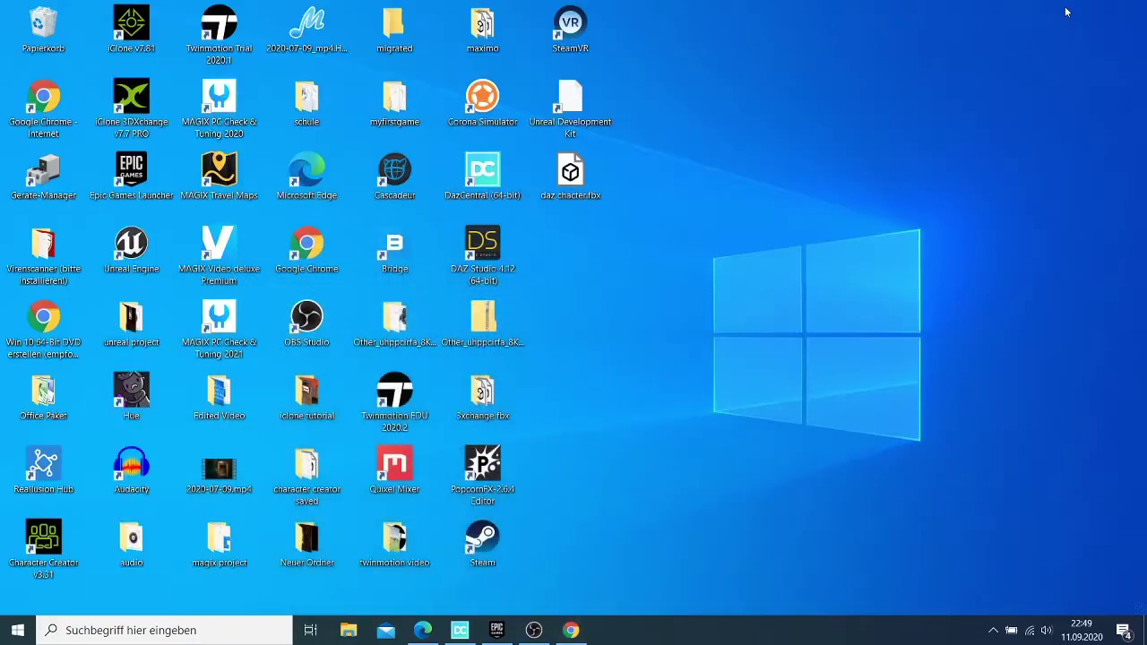
# Install the Daz to Unreal bridge v3.4 from DazCentral's Bridges section
pyautogui.click(460, 630)
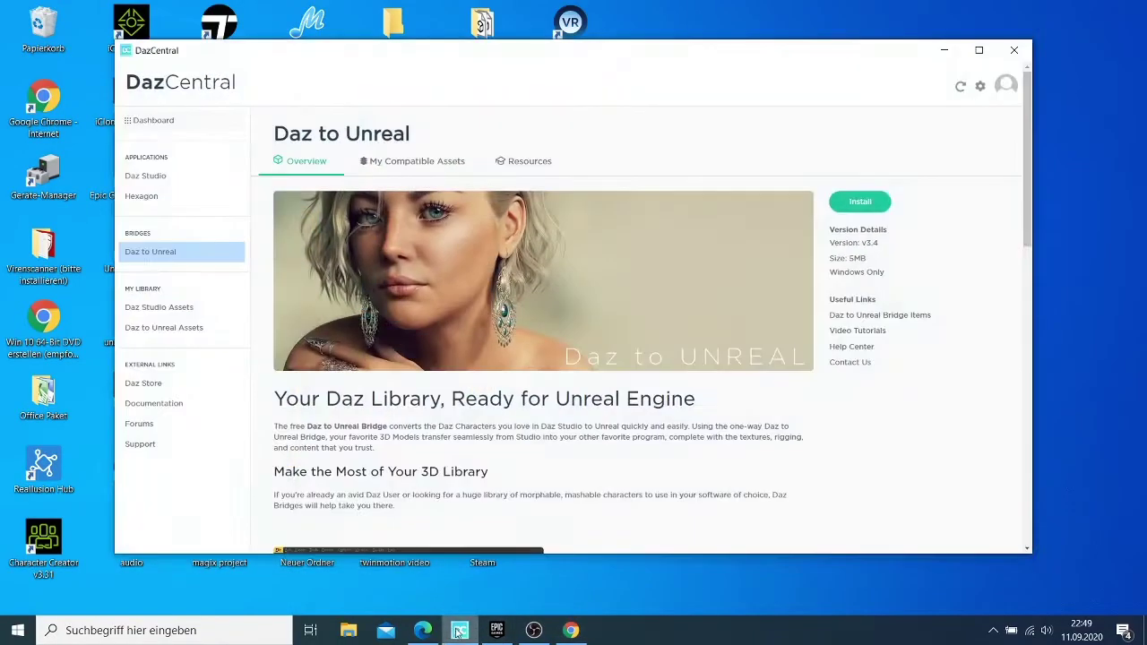
pyautogui.click(136, 177)
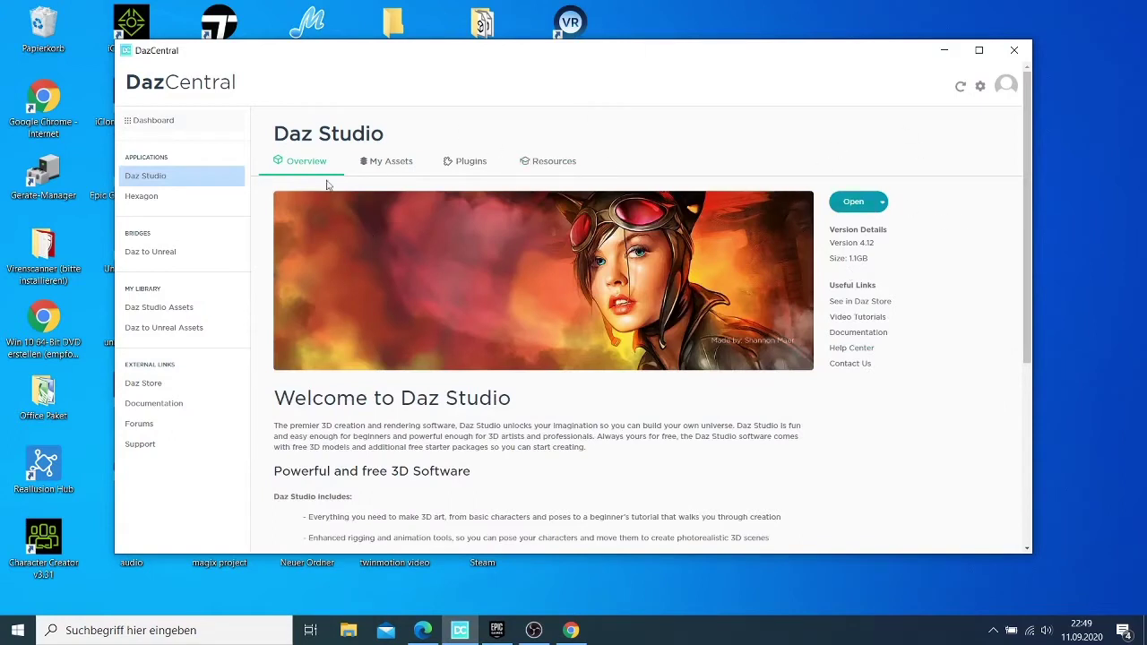
pyautogui.click(156, 256)
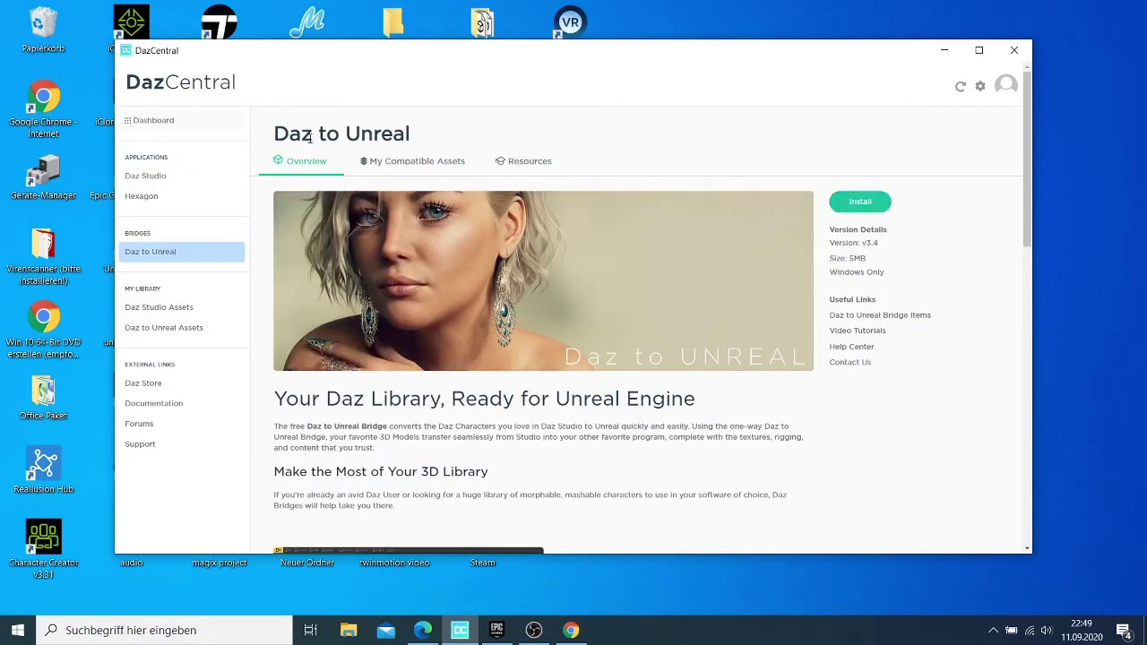
pyautogui.click(866, 206)
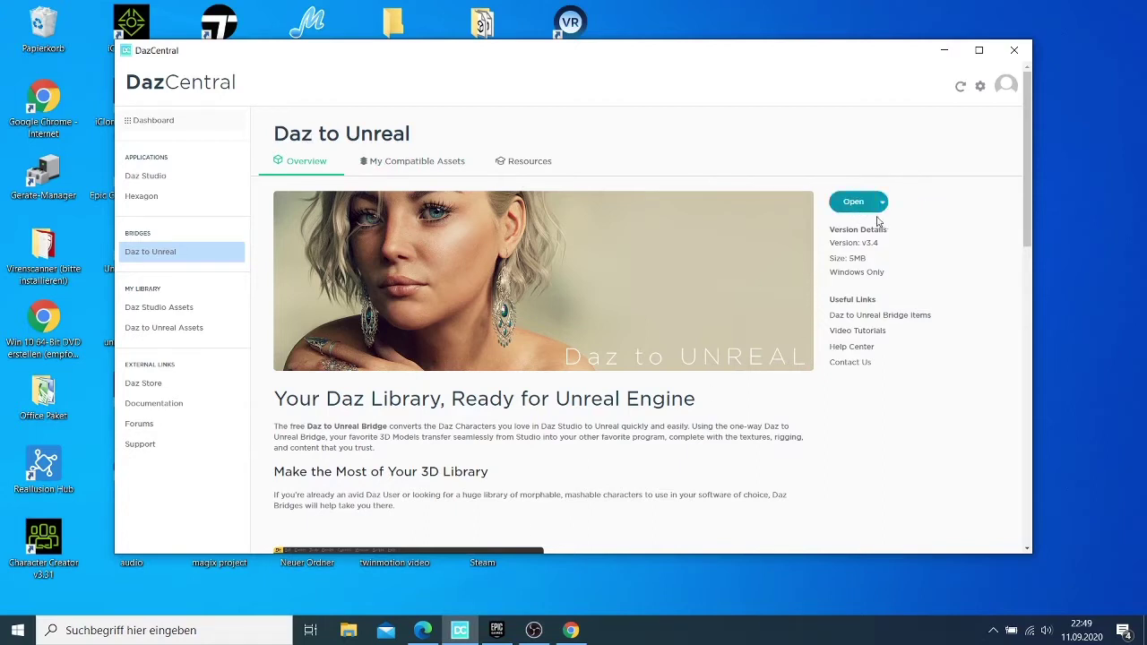
pyautogui.click(882, 204)
pyautogui.click(925, 203)
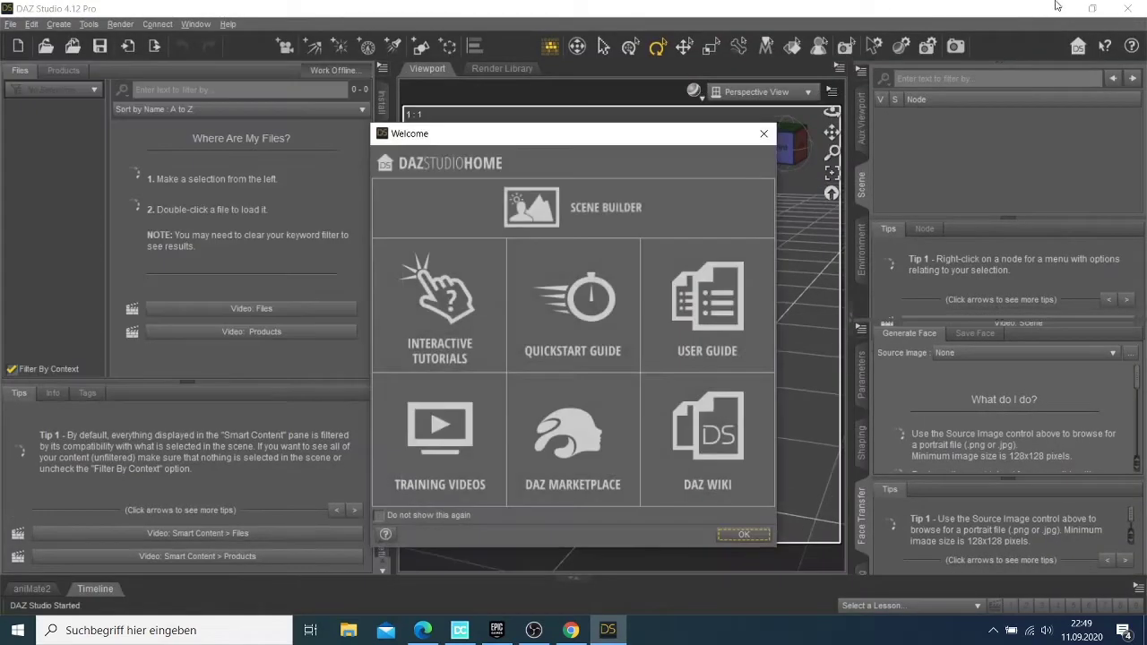
# Close the DAZ Studio Welcome window to reveal the empty scene
pyautogui.click(762, 134)
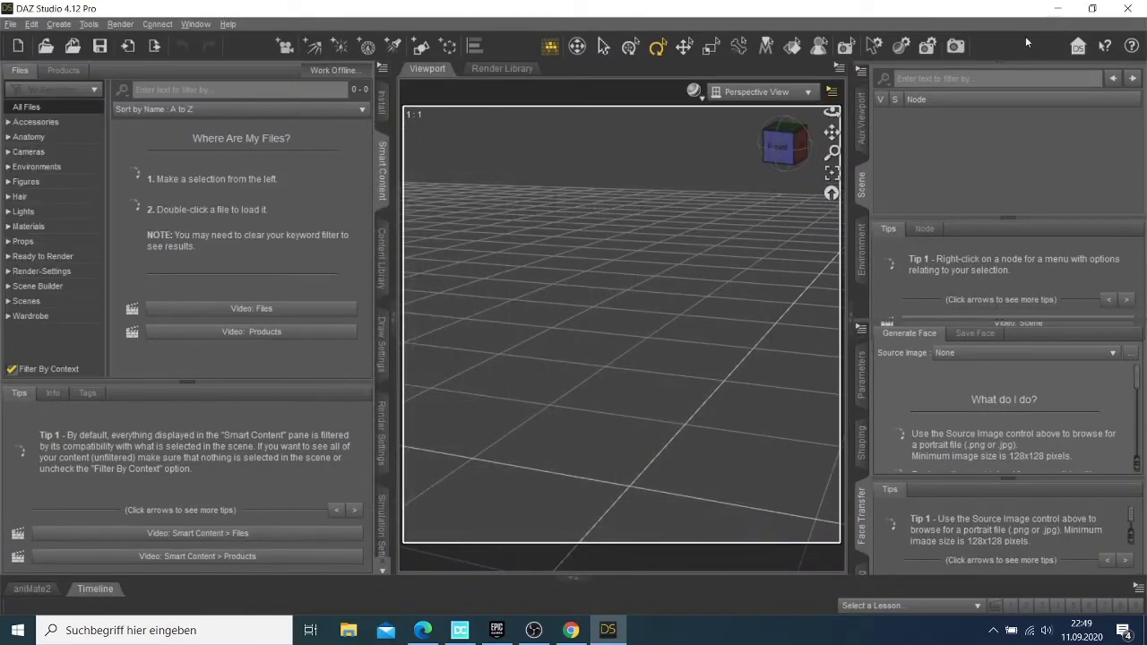
# Open the Daz Studio plugins list in DazCentral and start installing 3D Bridge for Photoshop
pyautogui.click(1057, 10)
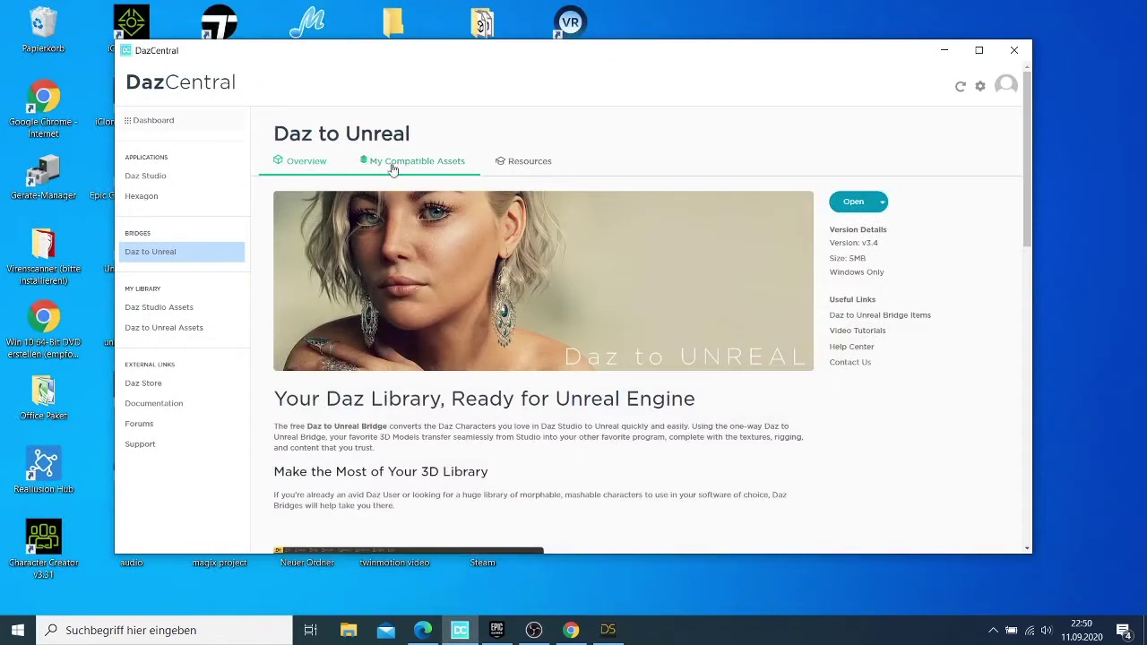
pyautogui.click(153, 180)
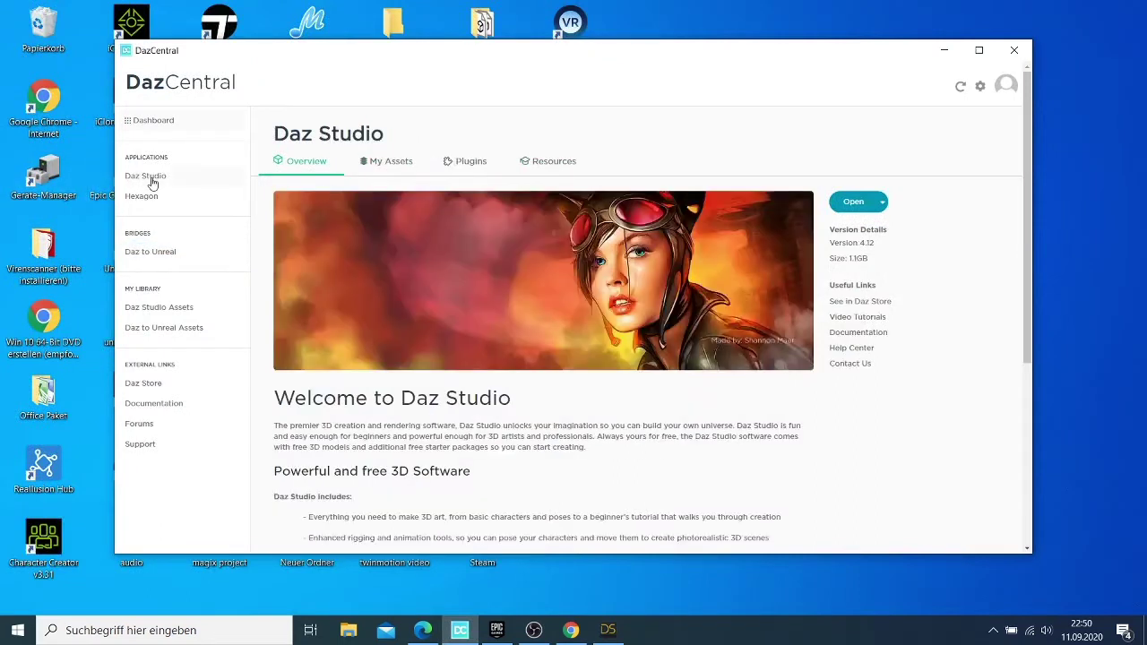
pyautogui.click(472, 162)
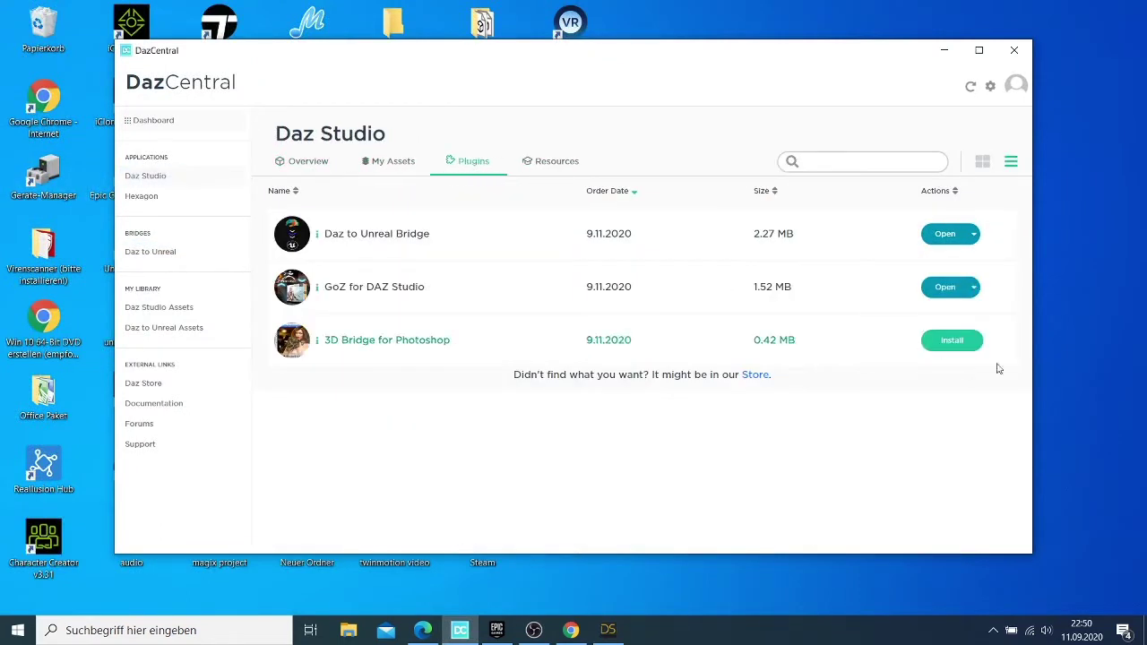
pyautogui.click(937, 349)
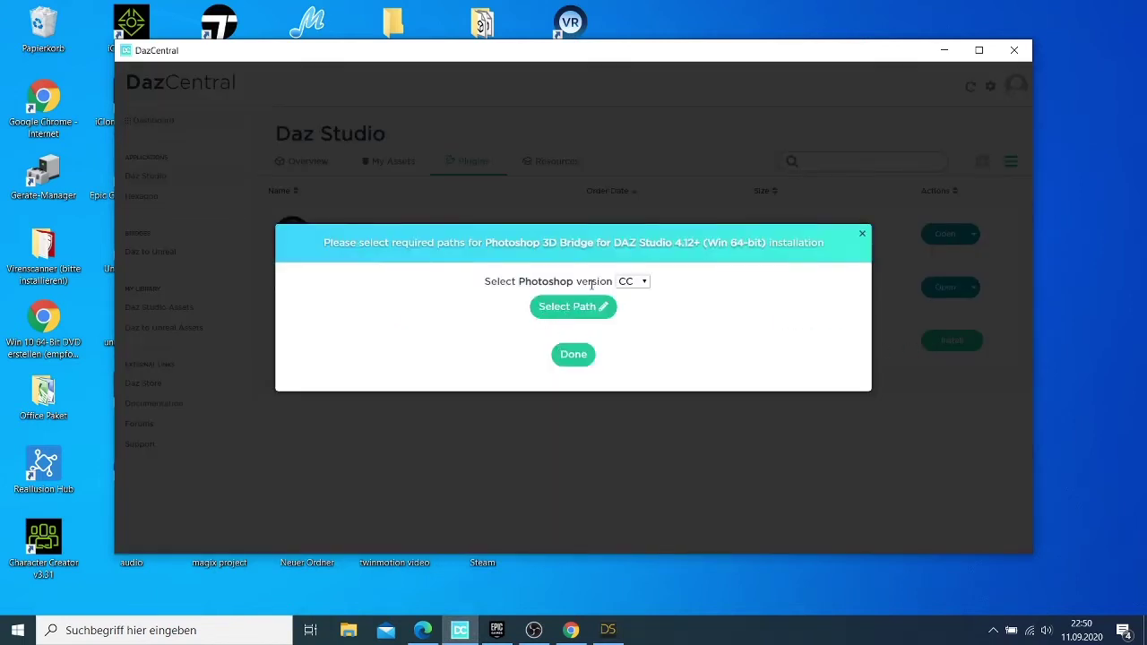
# Abandon the Photoshop path selection and cancel the 3D Bridge for Photoshop installation
pyautogui.click(571, 307)
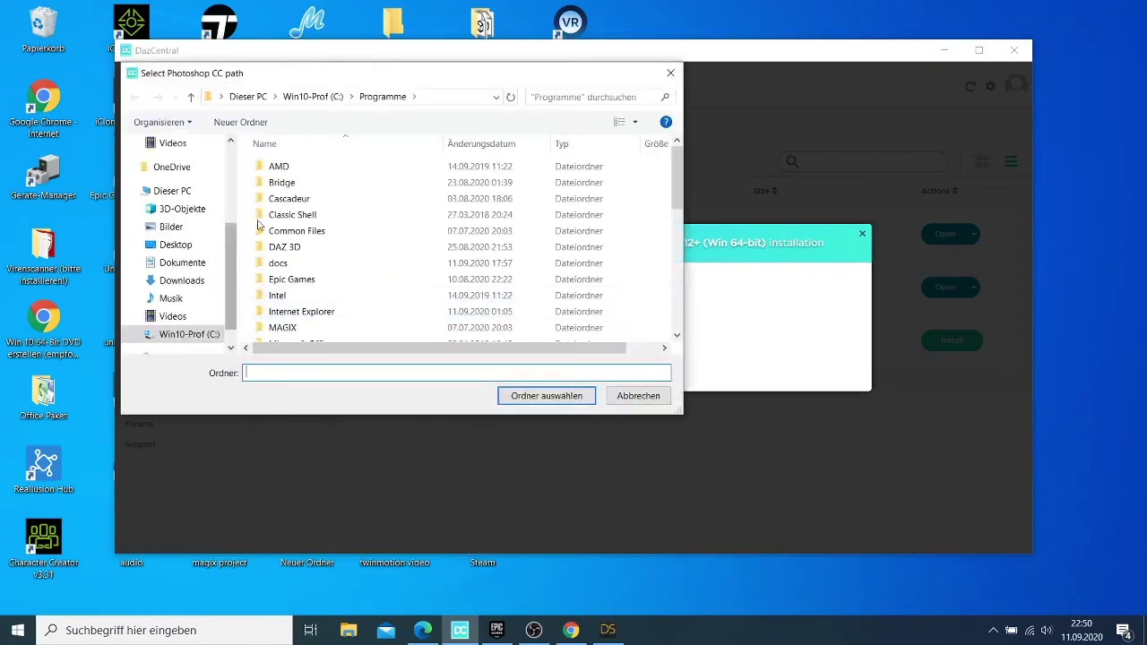
pyautogui.click(318, 285)
pyautogui.doubleClick(319, 283)
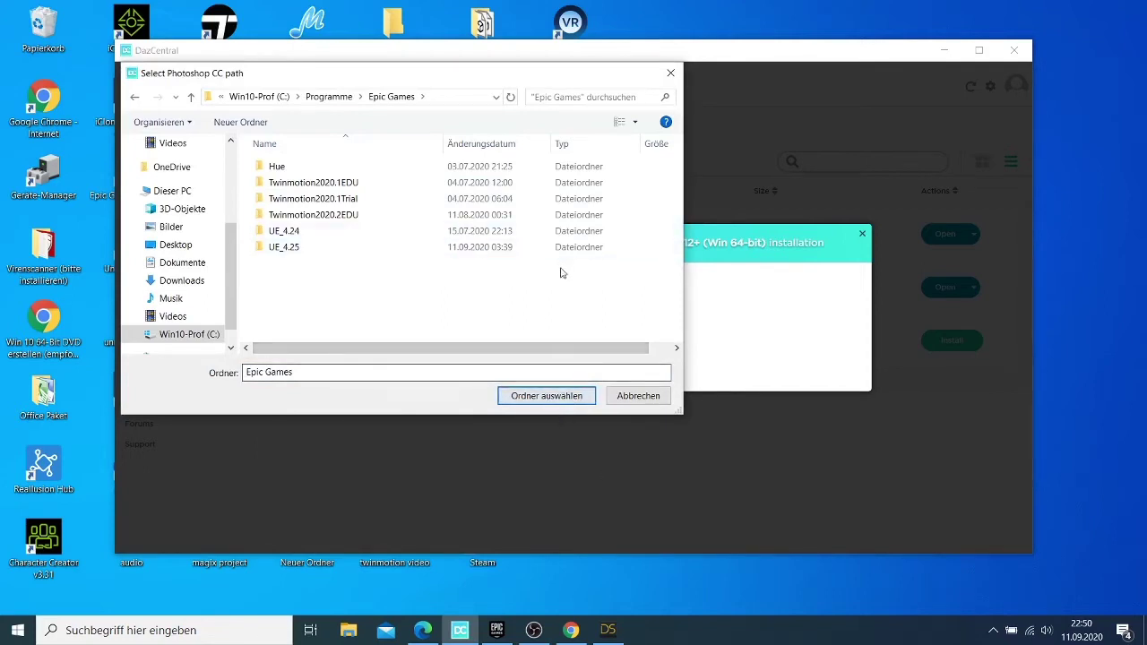
pyautogui.click(670, 72)
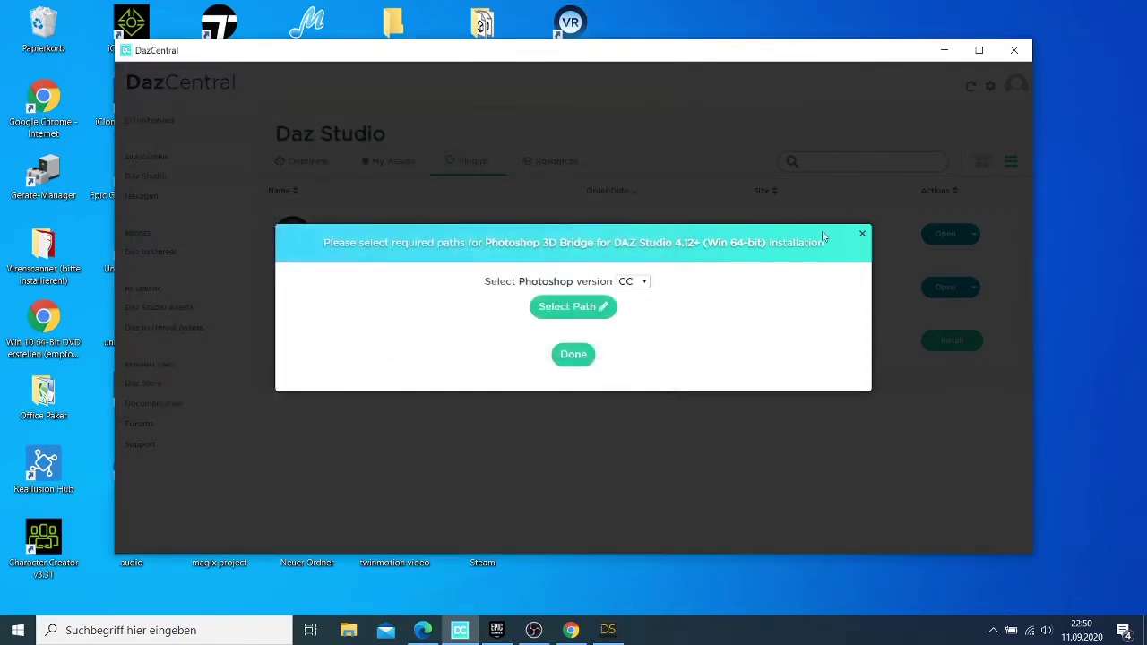
pyautogui.click(859, 233)
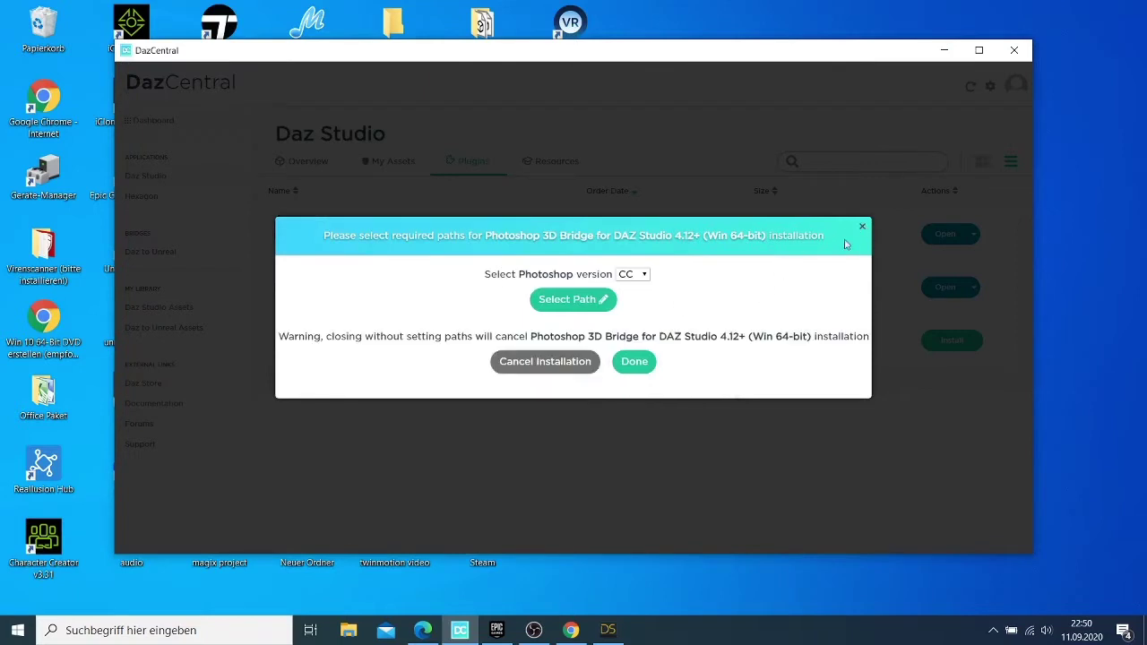
pyautogui.click(557, 367)
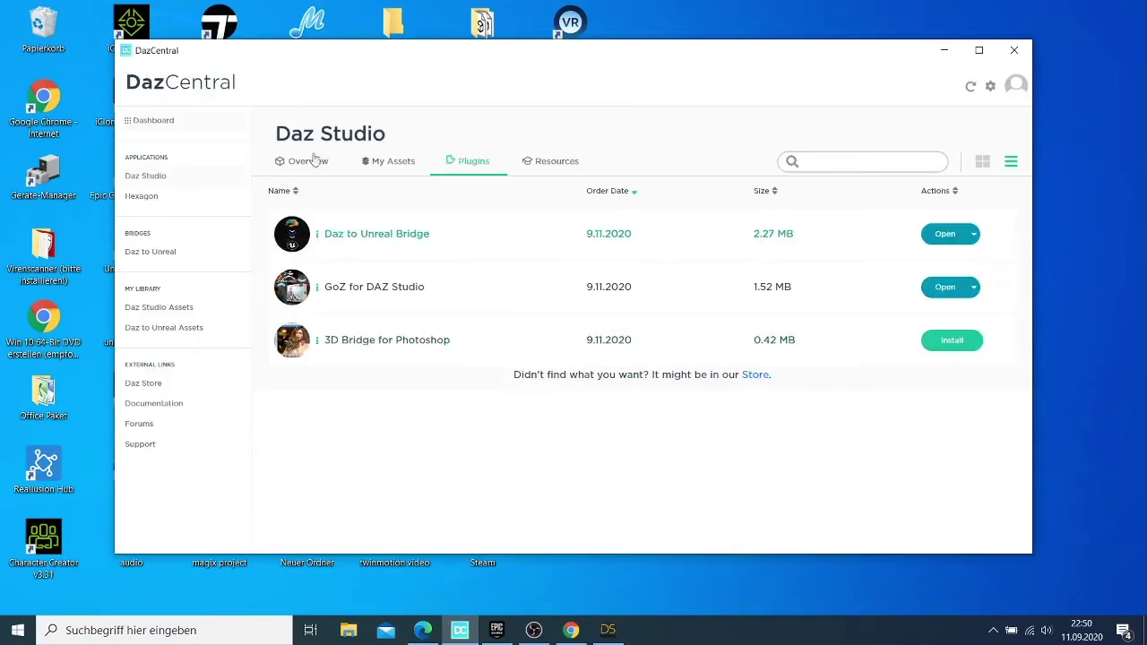
# Launch Unreal Engine 4.25.3 from the Epic Games Launcher library and dismiss the SteamVR popup
pyautogui.click(937, 56)
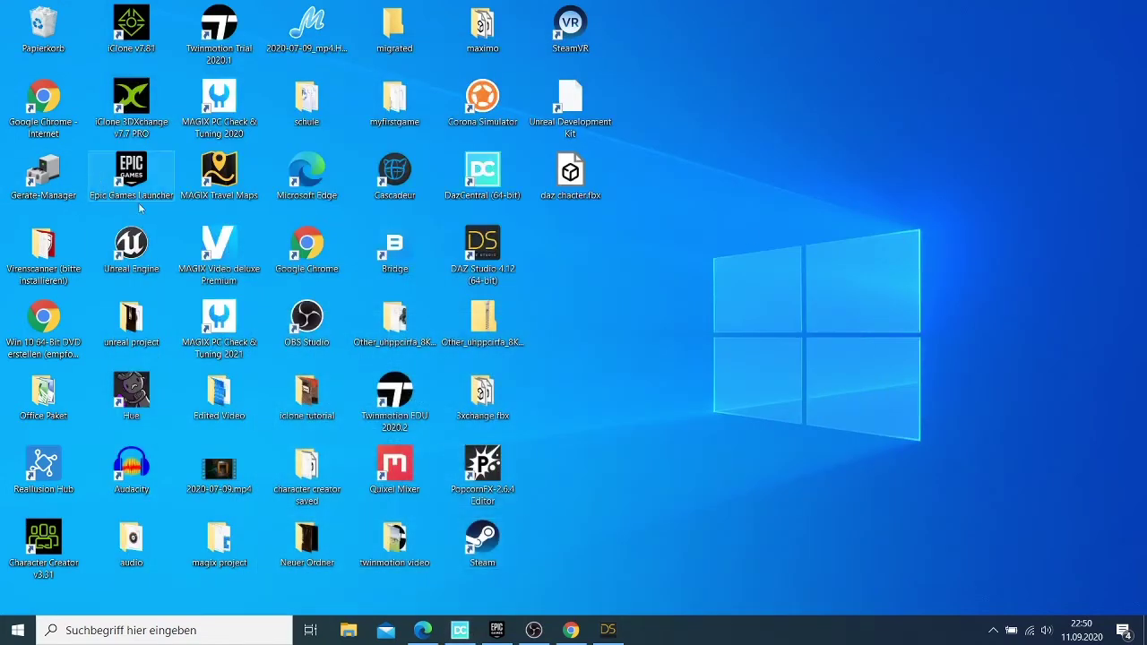
pyautogui.doubleClick(131, 193)
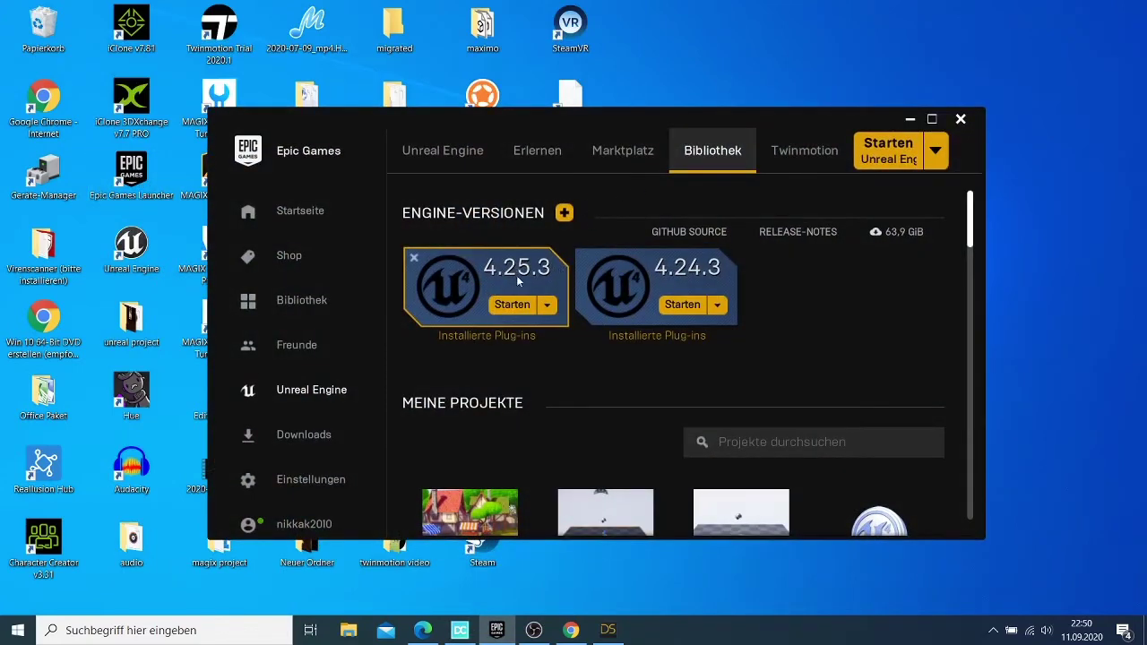
pyautogui.click(513, 304)
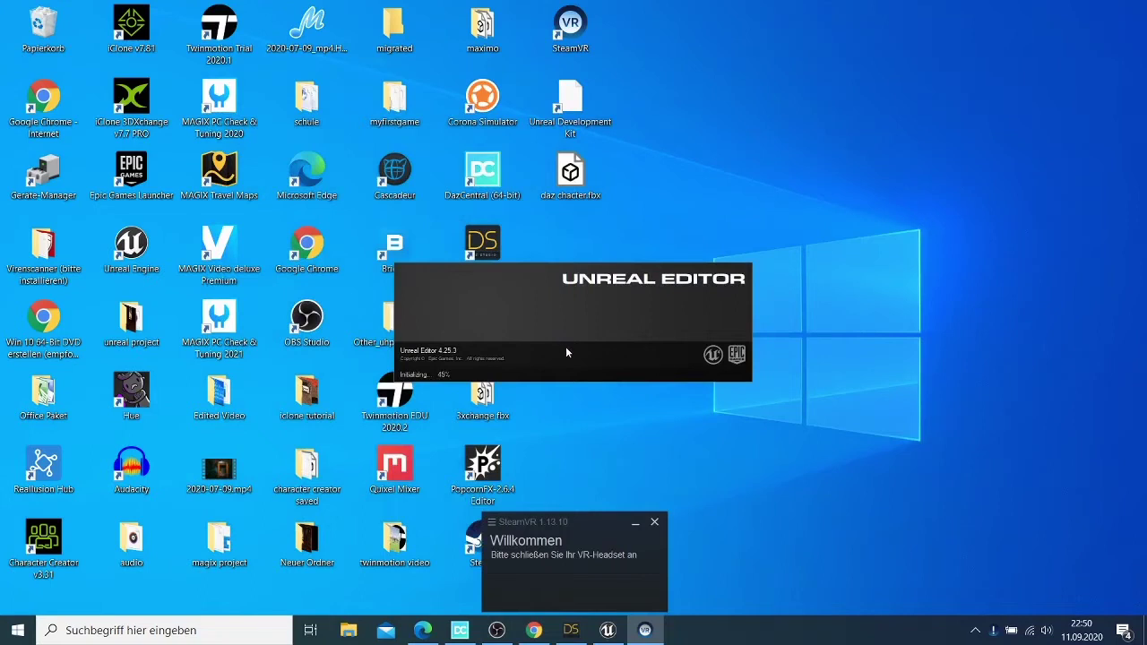
pyautogui.click(654, 522)
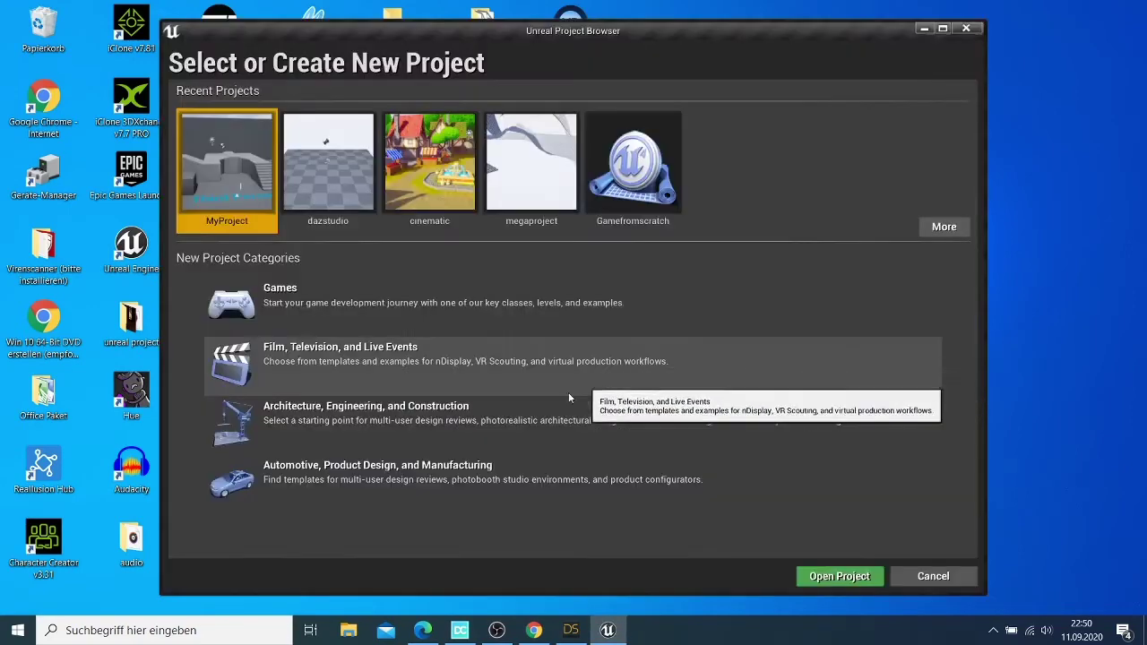
# Create a Games > Third Person Blueprint project named 'daztut'
pyautogui.click(354, 310)
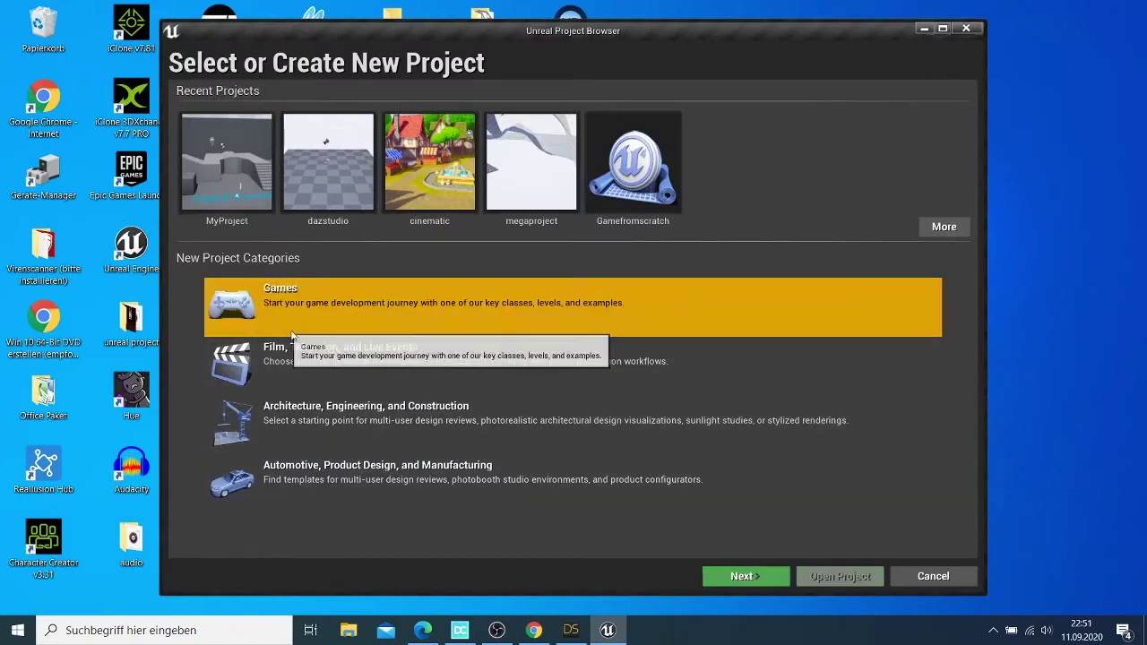
pyautogui.click(745, 578)
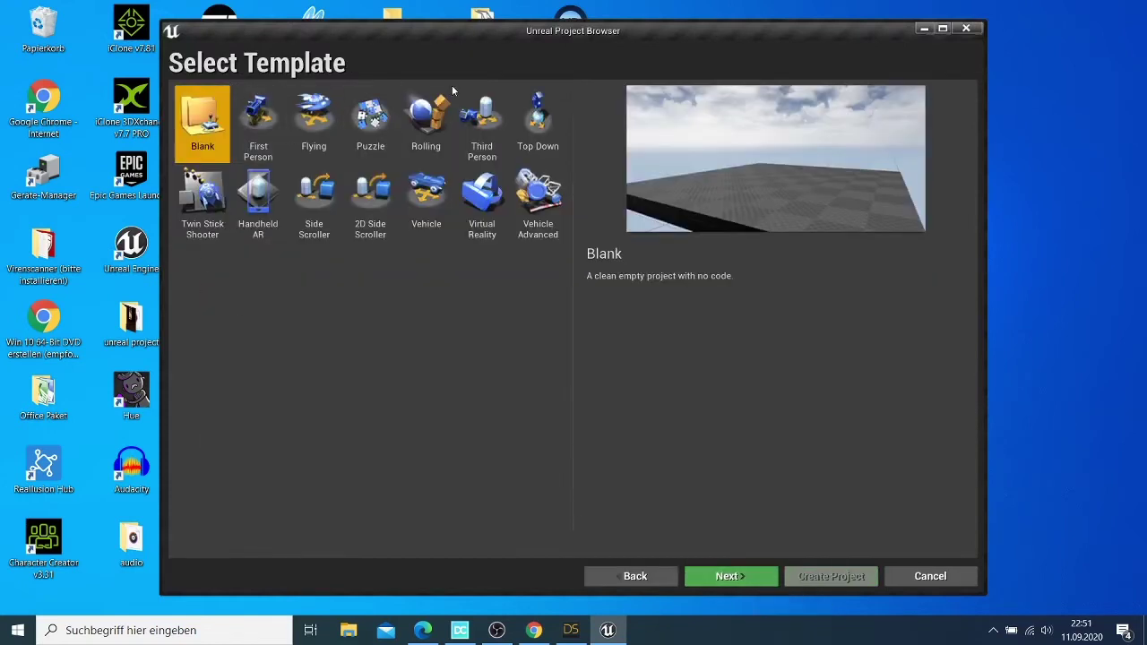
pyautogui.click(481, 121)
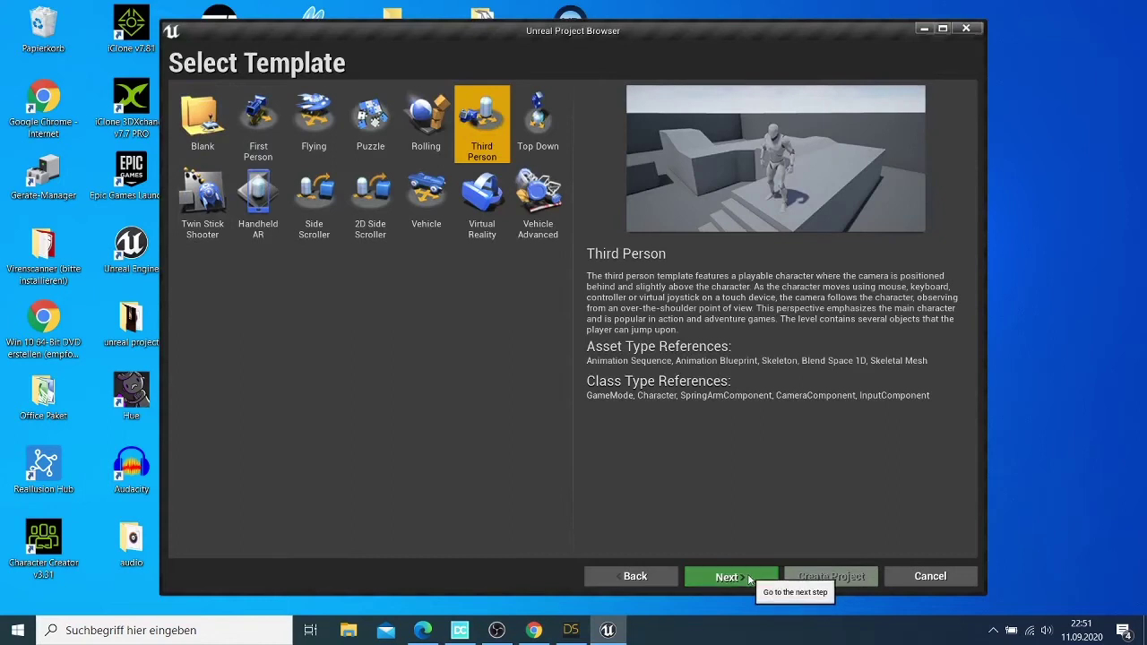
pyautogui.click(728, 576)
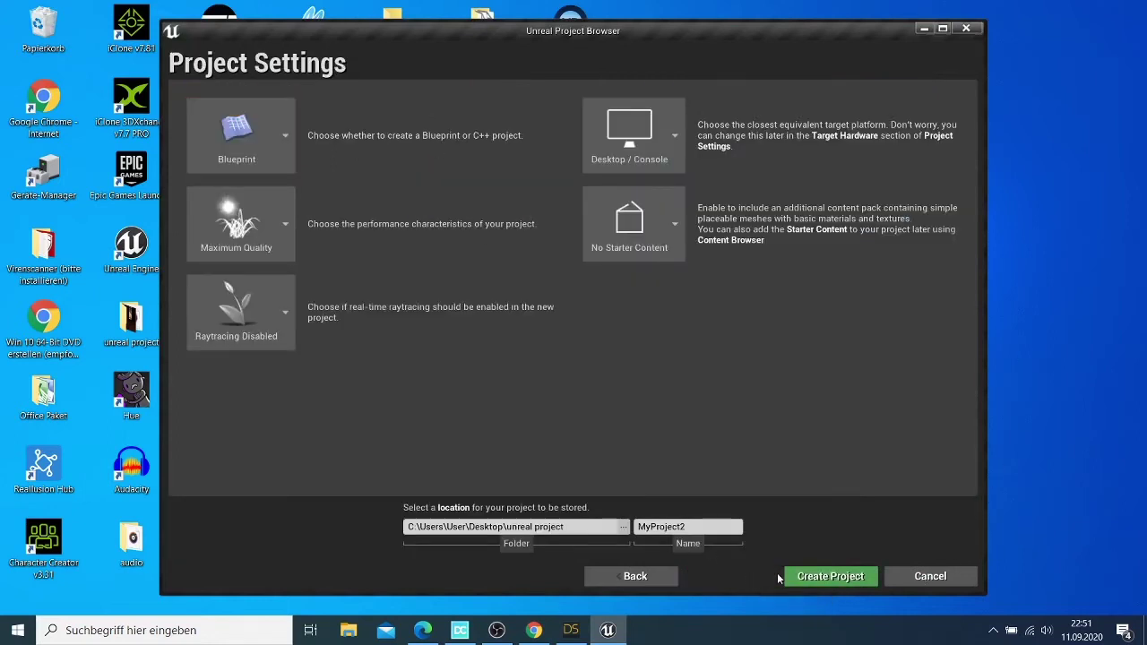
pyautogui.click(704, 532)
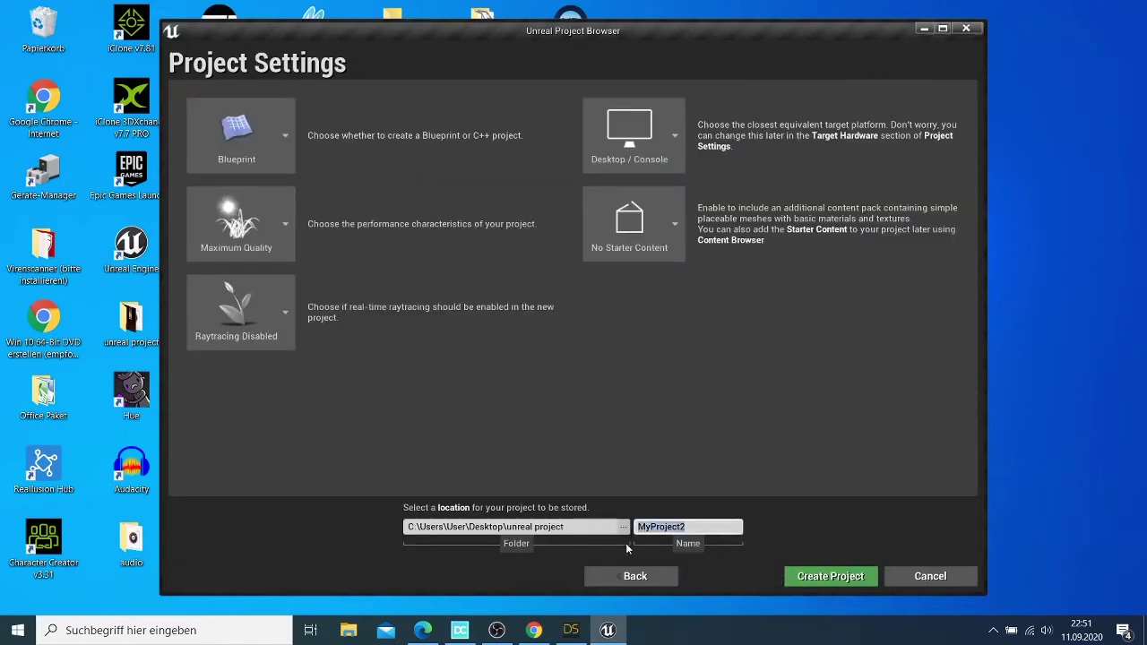
pyautogui.write('daztut')
pyautogui.click(832, 578)
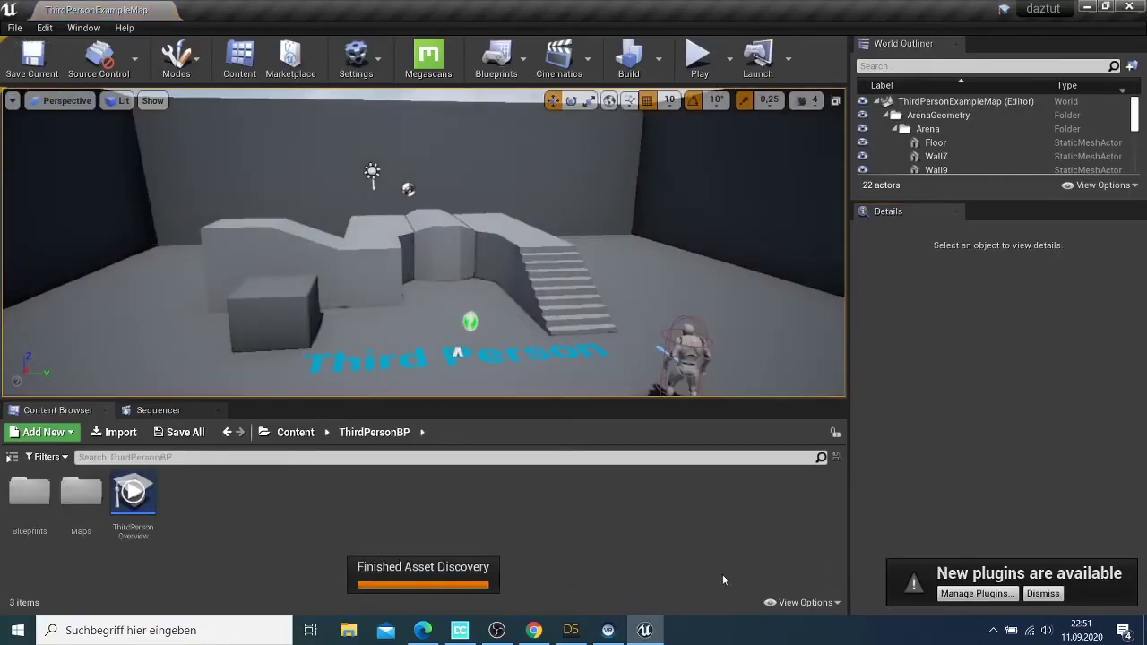
# Enable the DazToUnreal plugin in the Plugins list and restart the editor
pyautogui.click(963, 594)
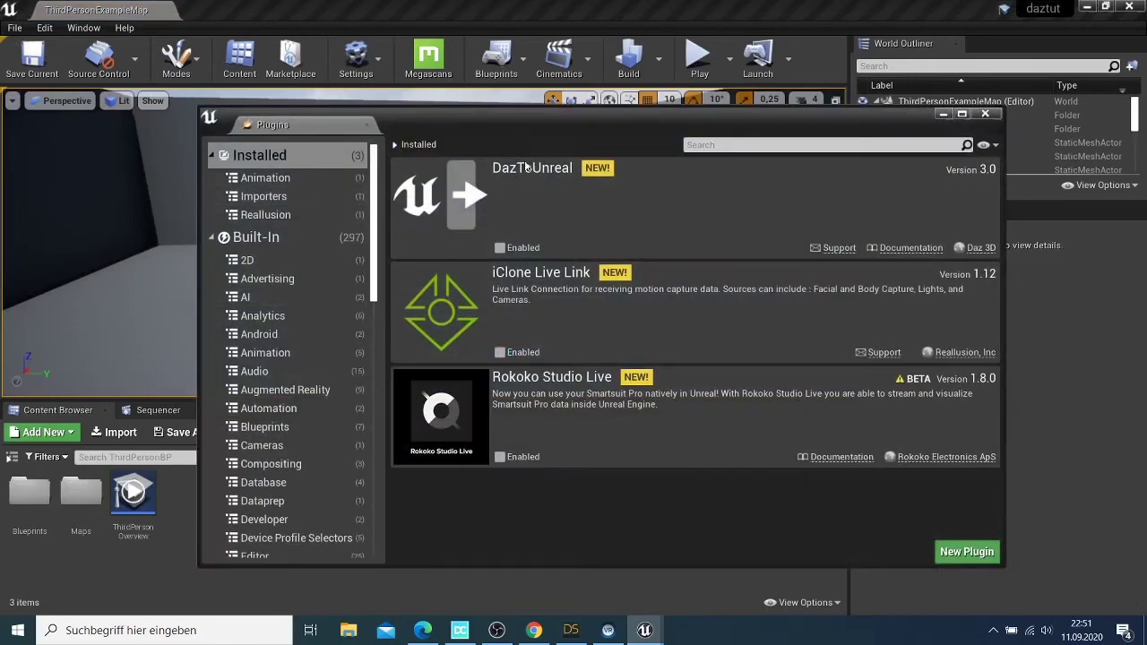
pyautogui.click(499, 247)
pyautogui.click(958, 527)
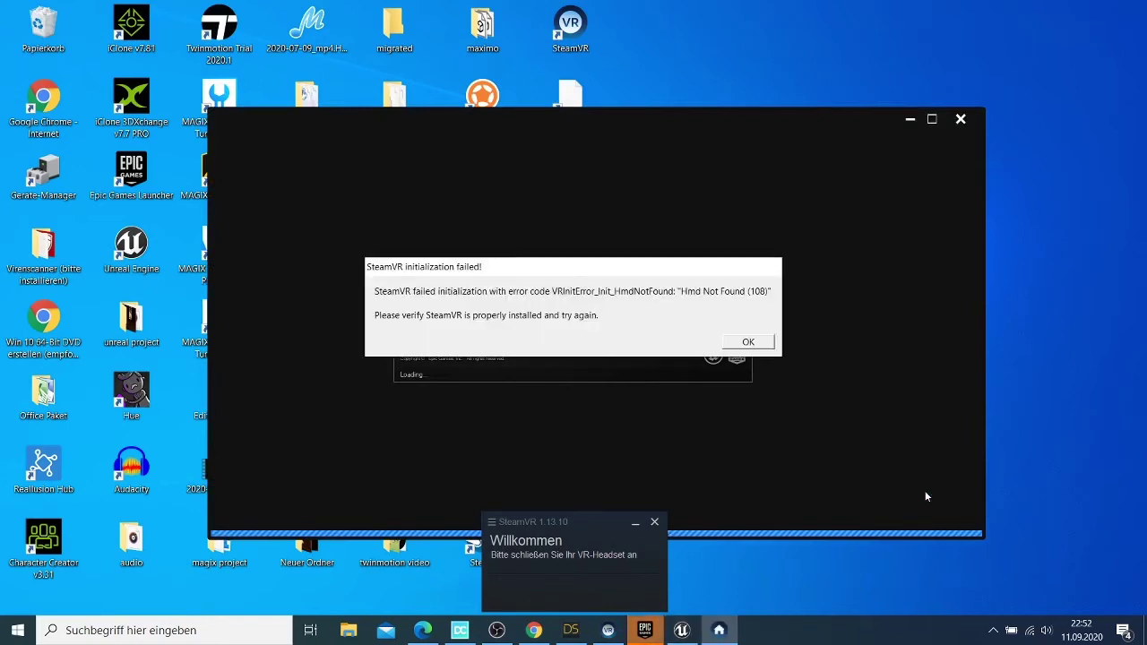
# Dismiss the SteamVR error, close the Plugins window, and minimize the Unreal Editor
pyautogui.click(749, 343)
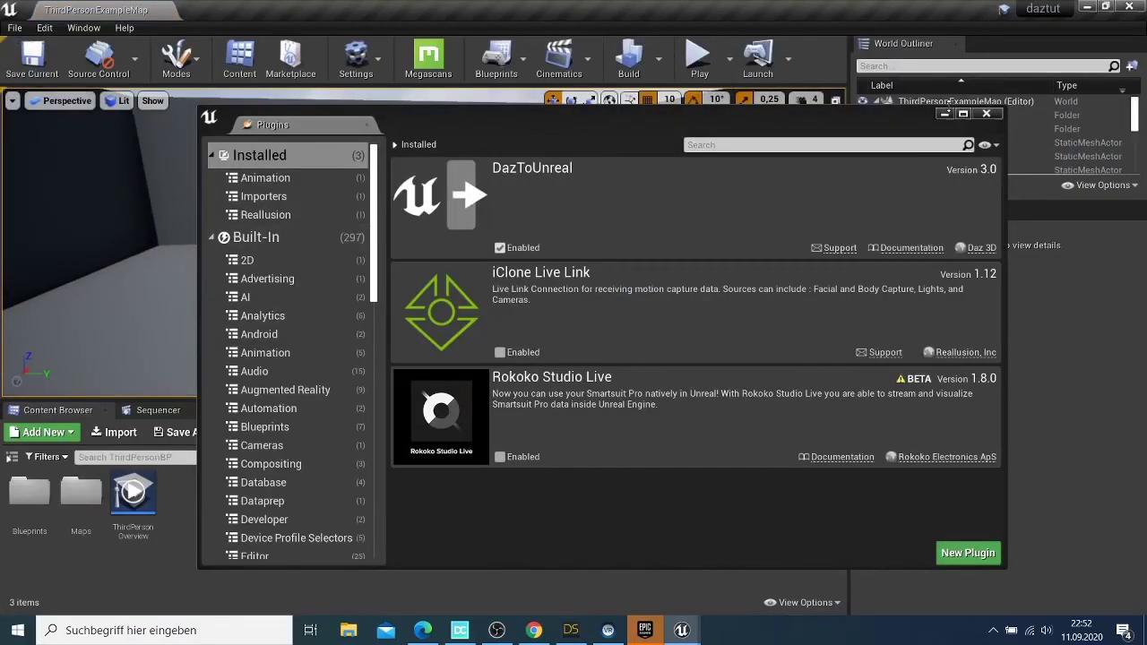
pyautogui.click(985, 114)
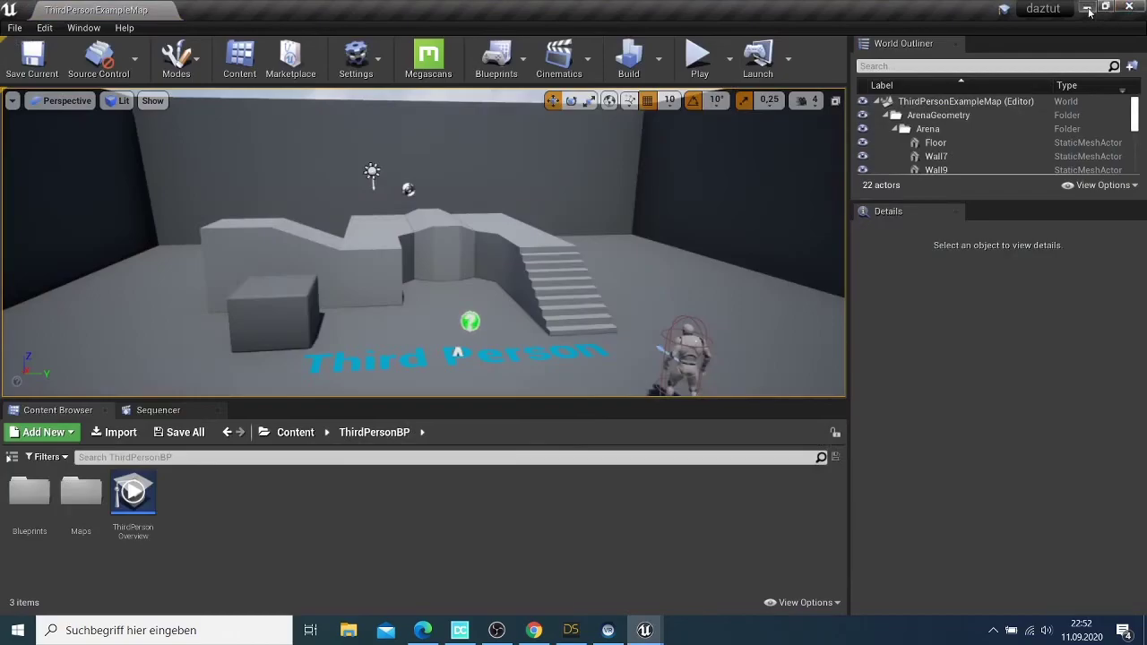
pyautogui.click(1087, 8)
# Restore the DAZ Studio 4.12 Pro window showing its empty scene from the taskbar
pyautogui.click(571, 630)
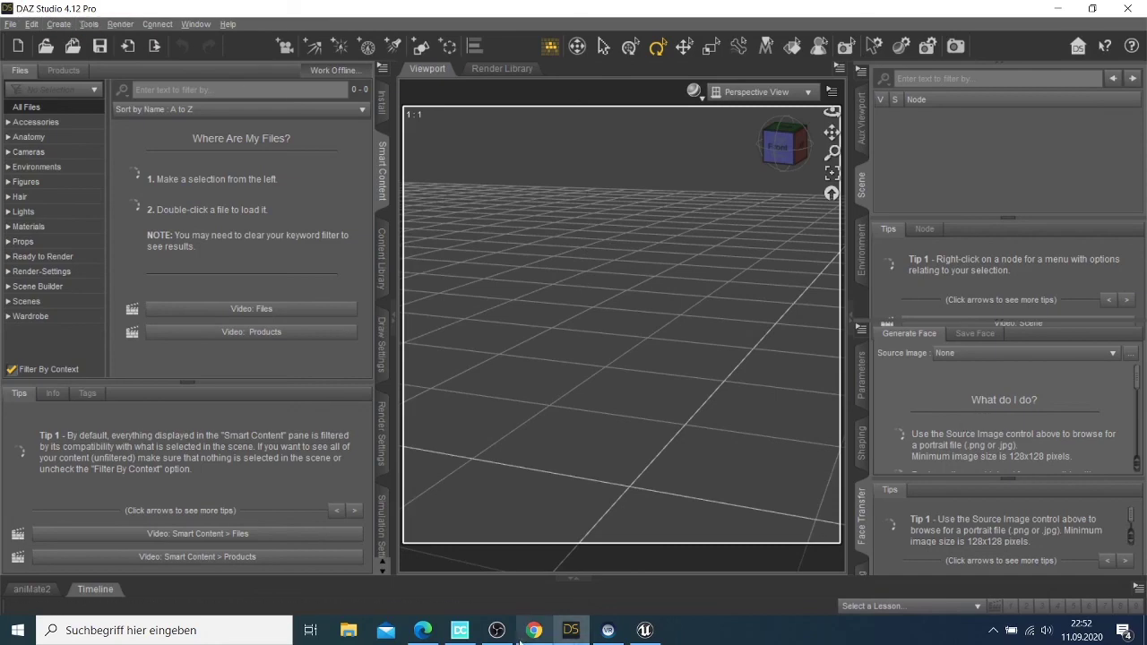
pyautogui.moveTo(544, 638)
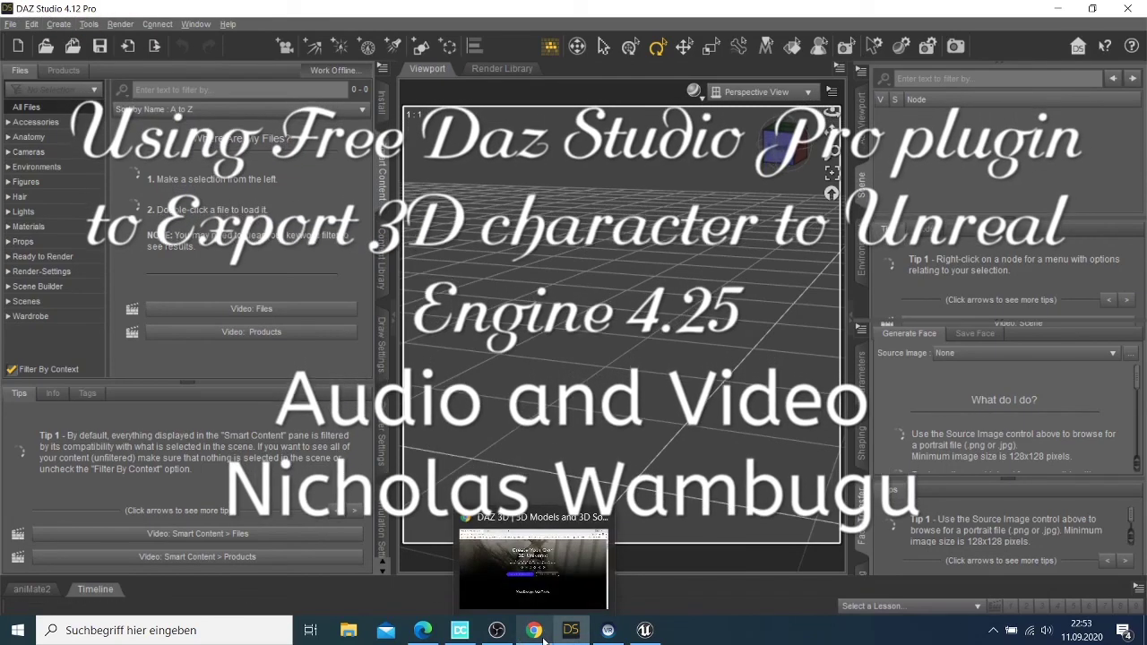